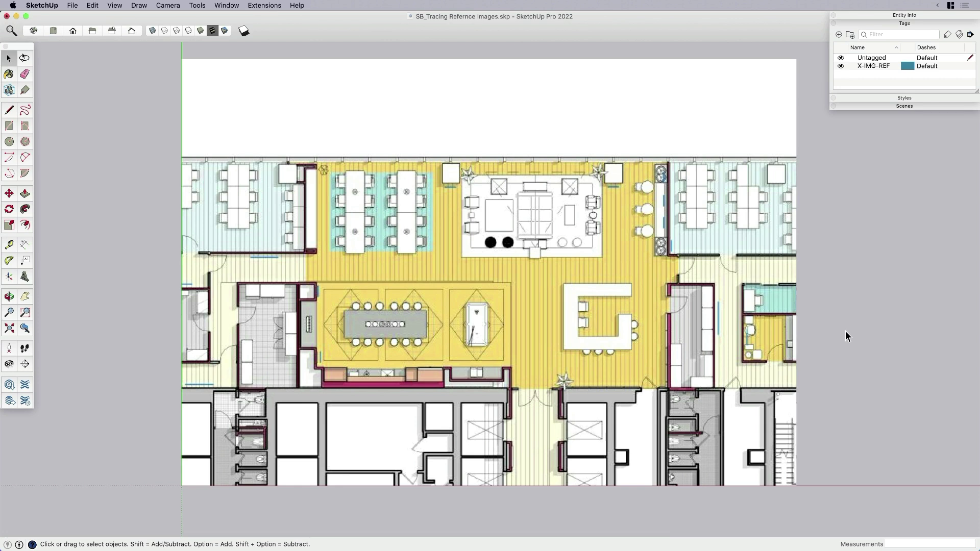
Select the floor plan image and toggle the X-IMG-REF tag's visibility off and back on to check what it controls.
left_click(729, 372)
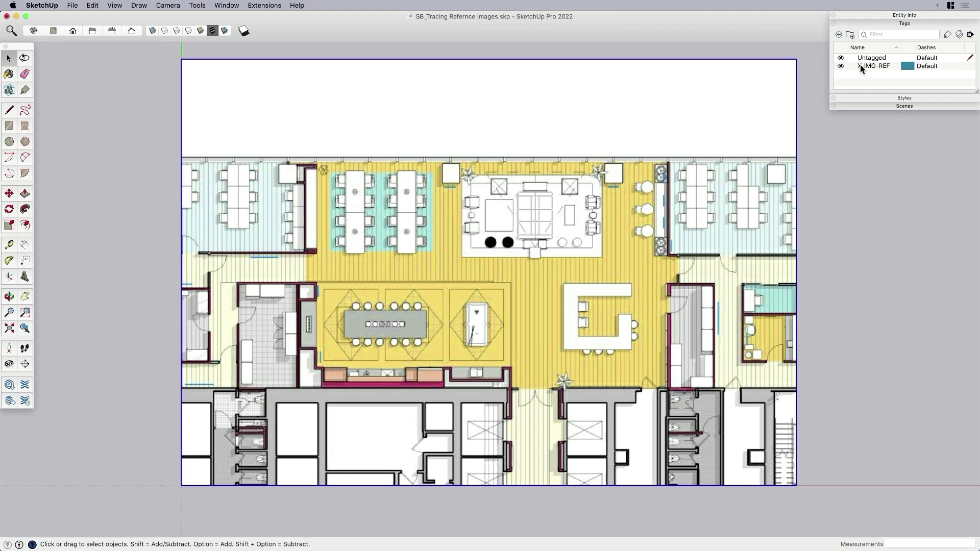
left_click(841, 66)
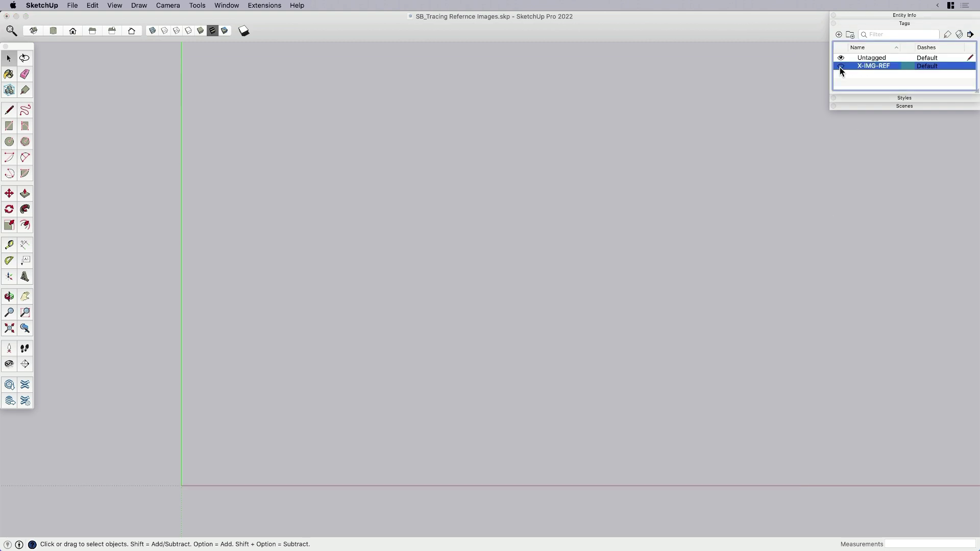
left_click(841, 67)
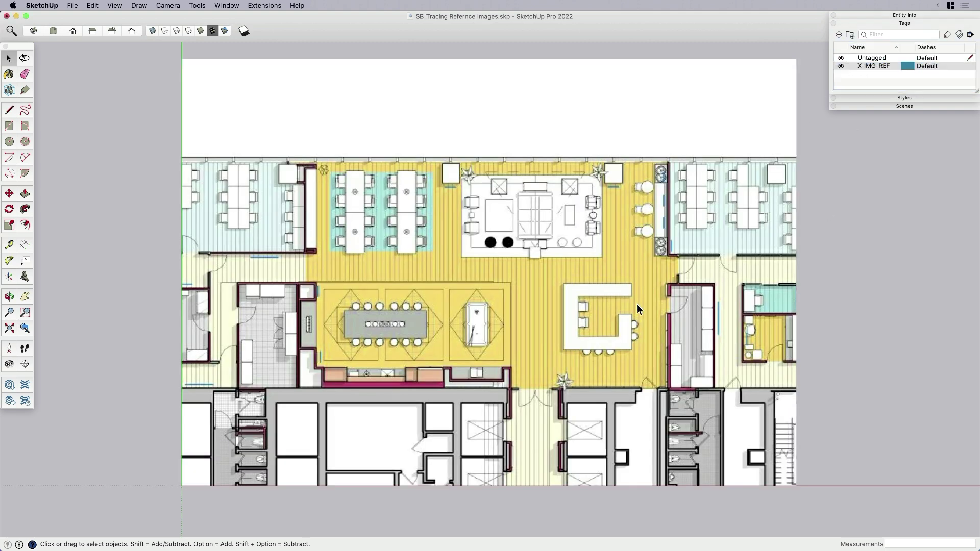
Trace the kitchen wall block's right end with the Line tool from its lower corner, continuing partway along the counter front.
key("l")
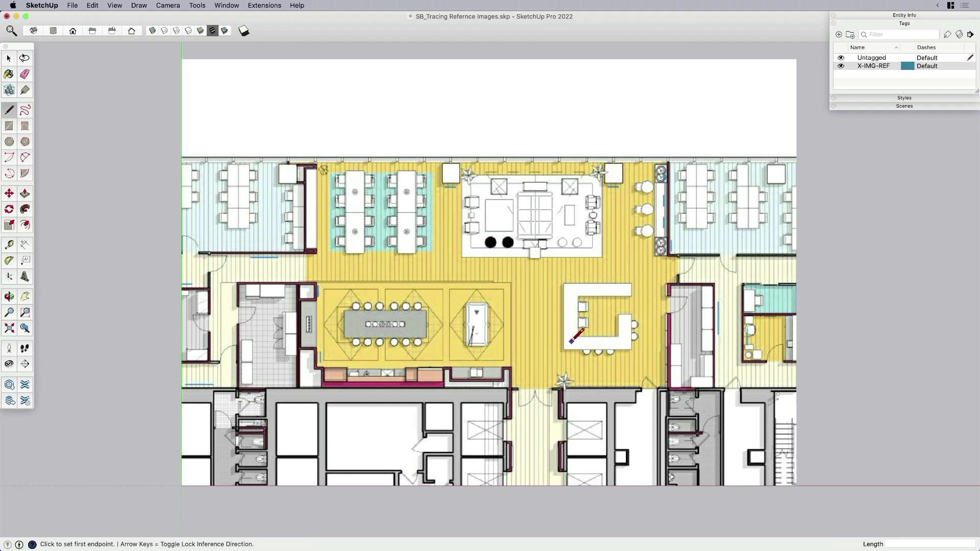
scroll(495, 402, "up", 3)
scroll(495, 402, "up", 2)
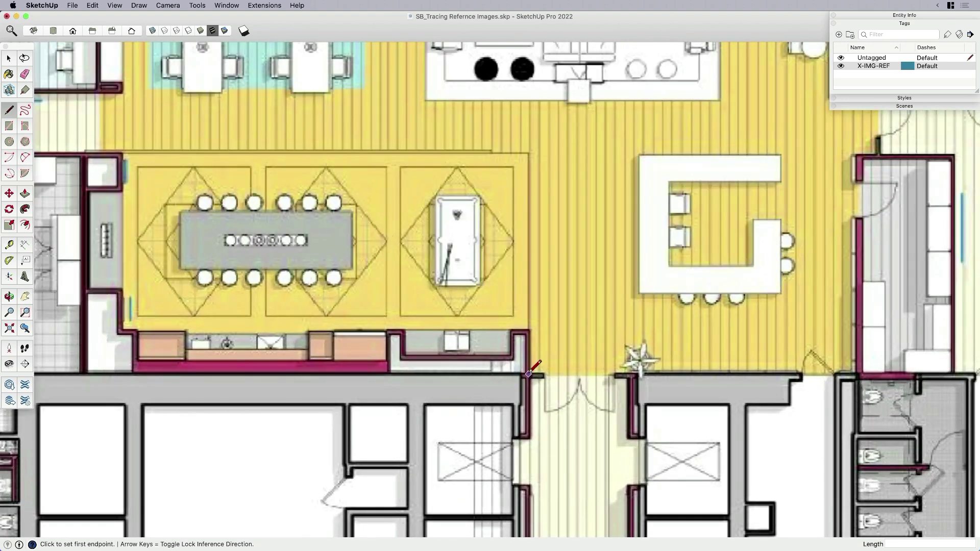
left_click(529, 374)
left_click(529, 332)
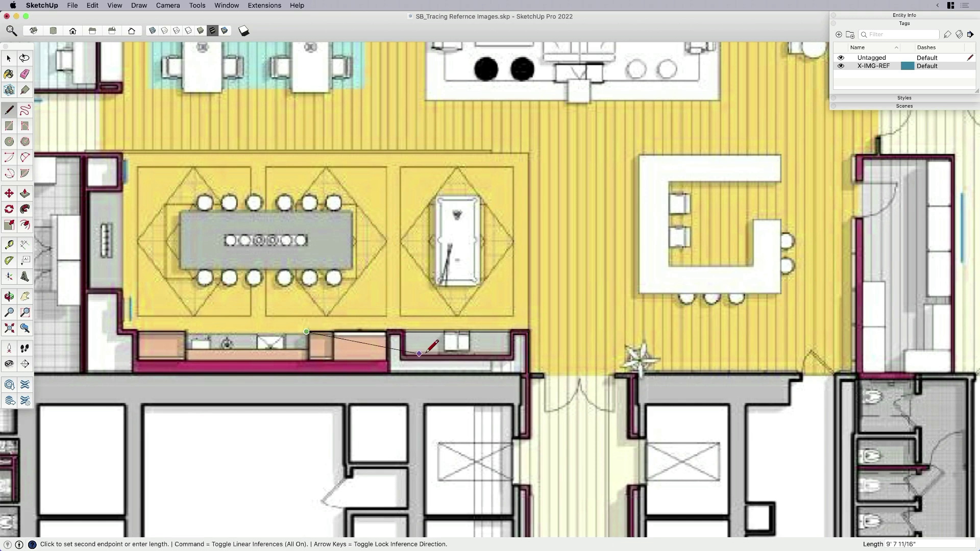
key("Escape")
Trace the kitchen's long back wall from its lower-right corner to the lower-left corner, and its left wall up to the upper corner.
left_click(529, 374)
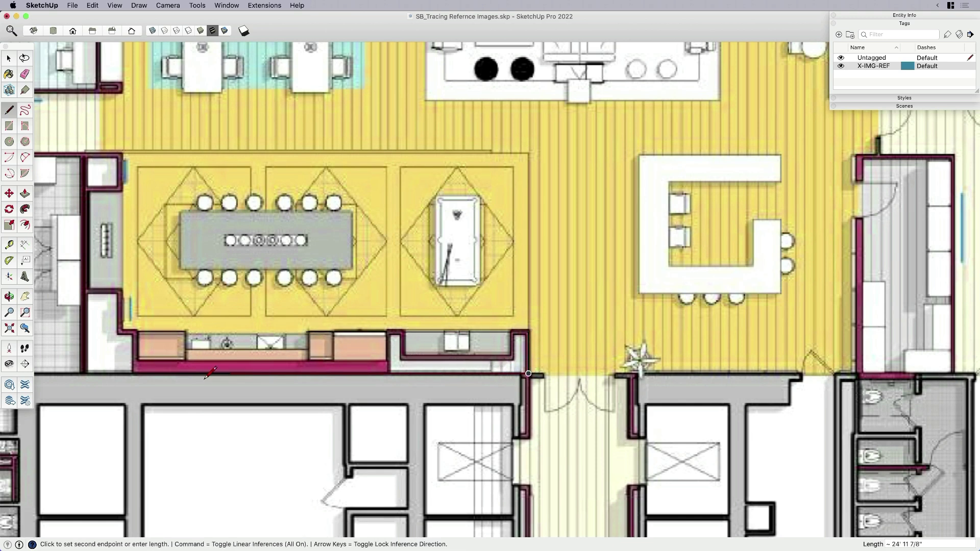
key("space")
middle_click_drag(84, 382, 261, 394, "shift")
key("l")
left_click(261, 384)
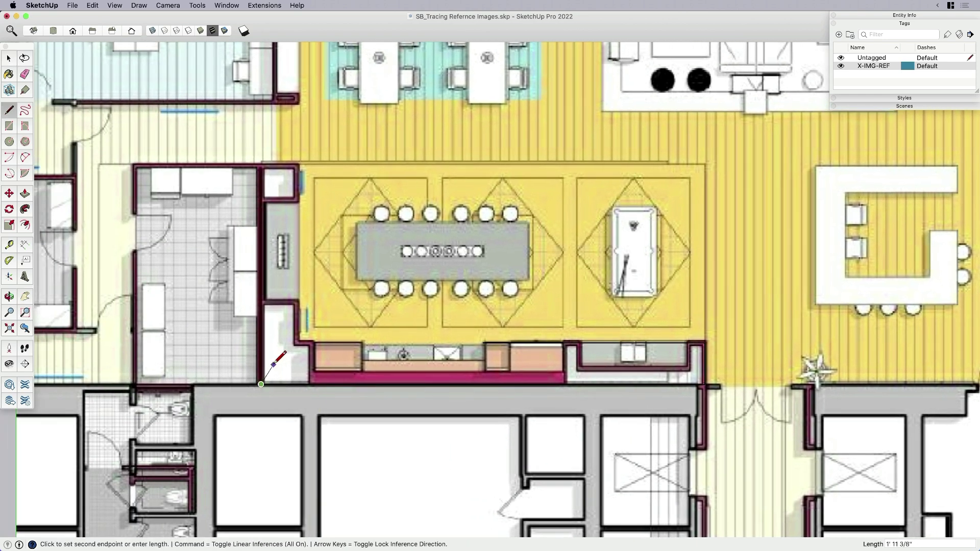
left_click(261, 165)
key("Escape")
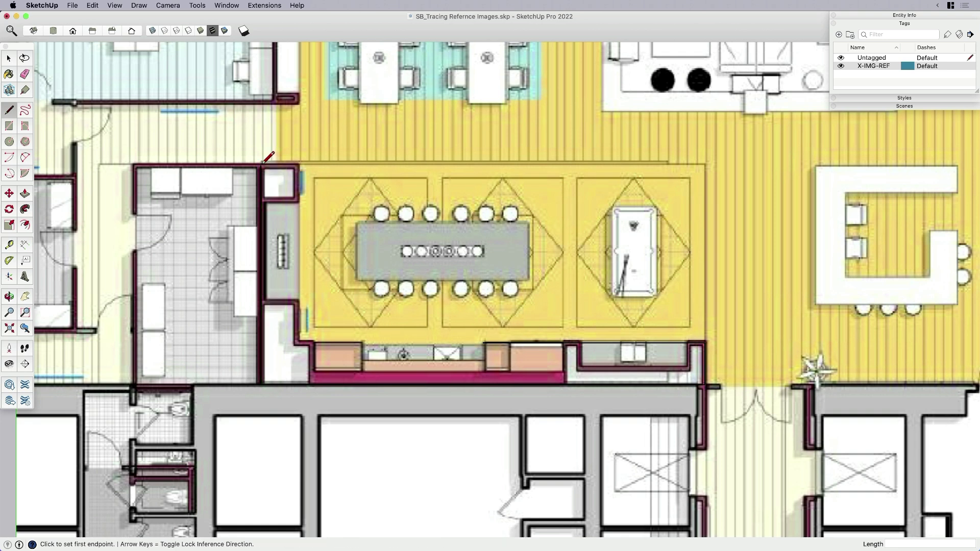
key("space")
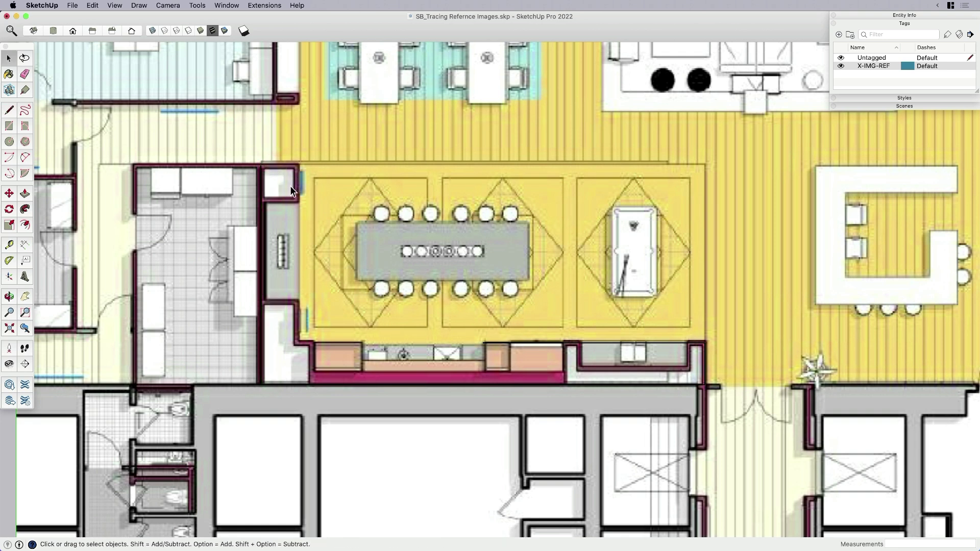
Hide the X-IMG-REF tag to inspect the traced lines without the image, and show it again.
left_click(841, 66)
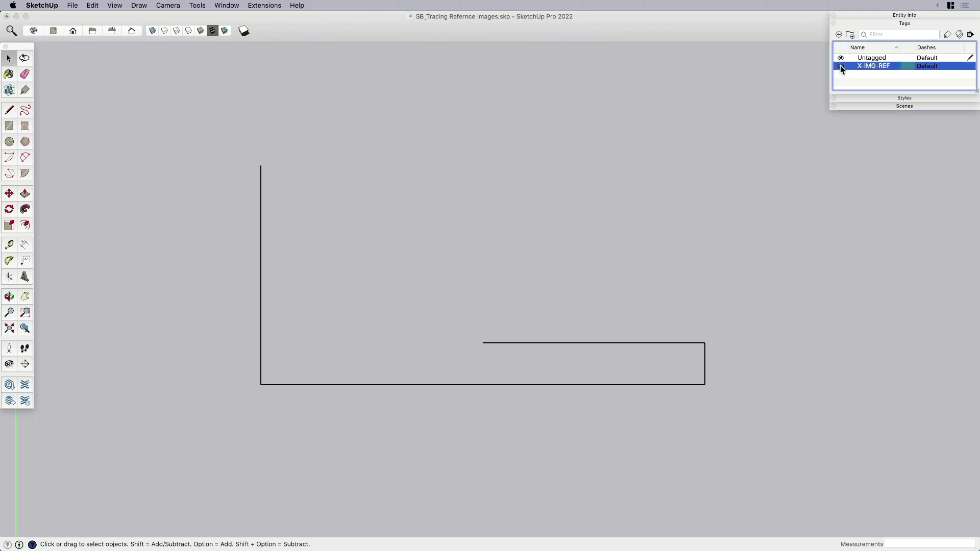
left_click(841, 65)
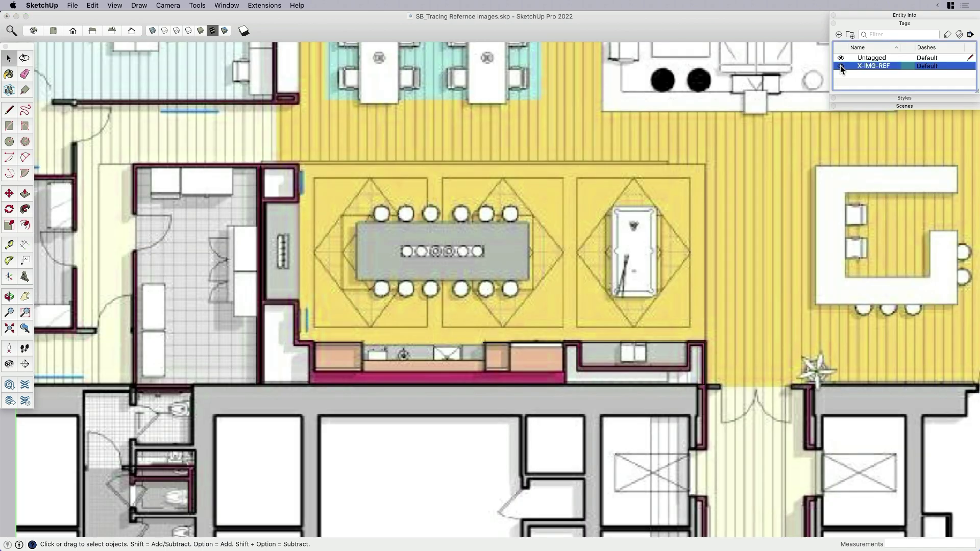
left_click(483, 332)
Extend the counter-front line to the left wall's corner, up to the wall niche, and close the outline around the niche.
key("l")
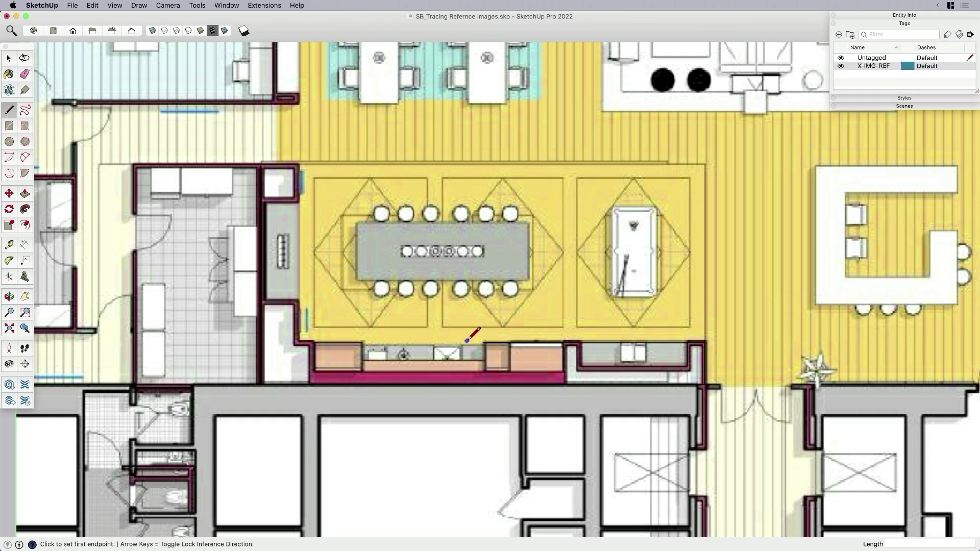
left_click(483, 342)
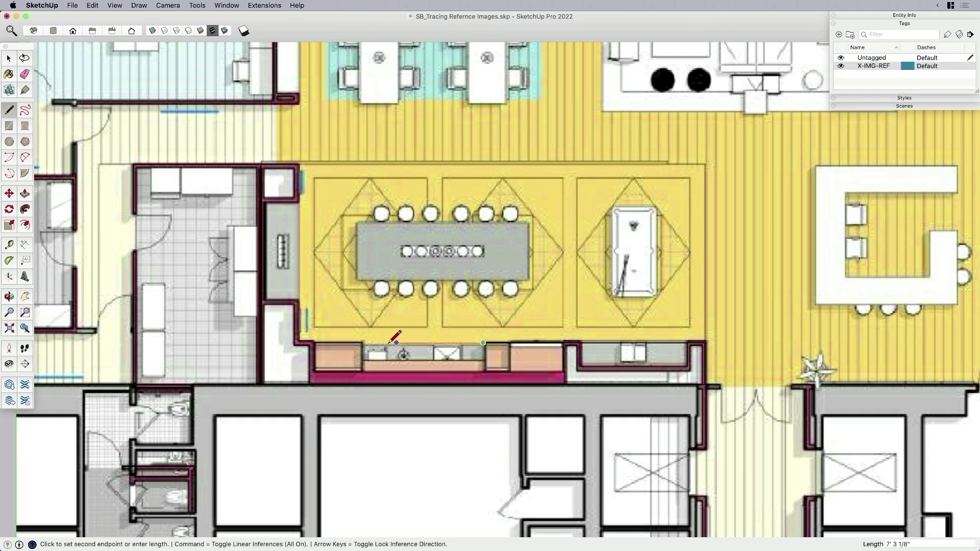
left_click(298, 343)
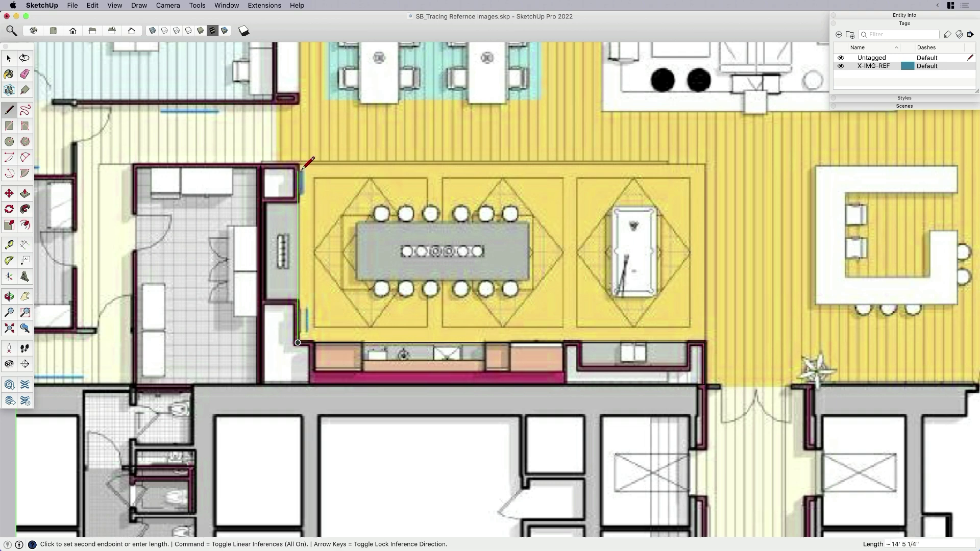
left_click(298, 203)
left_click(266, 202)
left_click(266, 300)
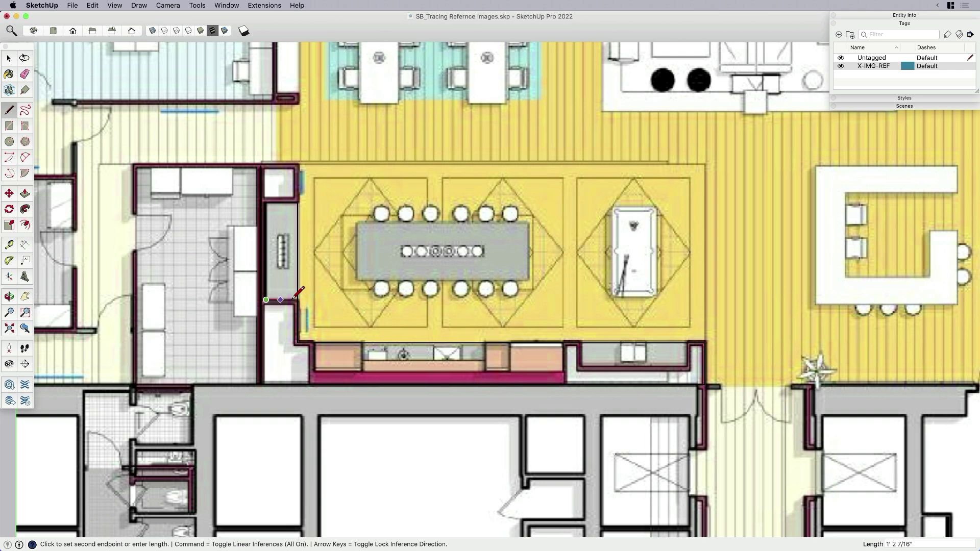
left_click(298, 300)
key("space")
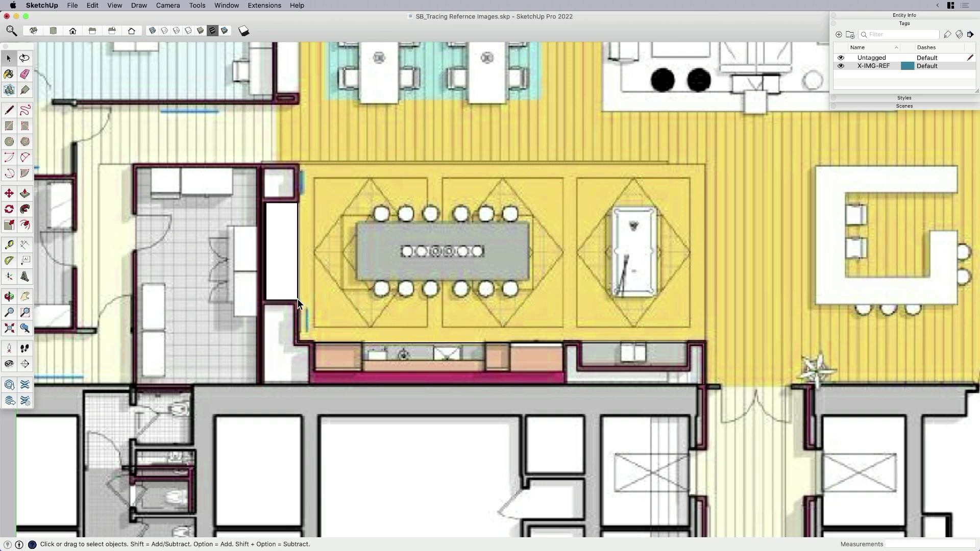
Draw a rectangle over the grey dining table, about 14' 5" by 5'.
key("r")
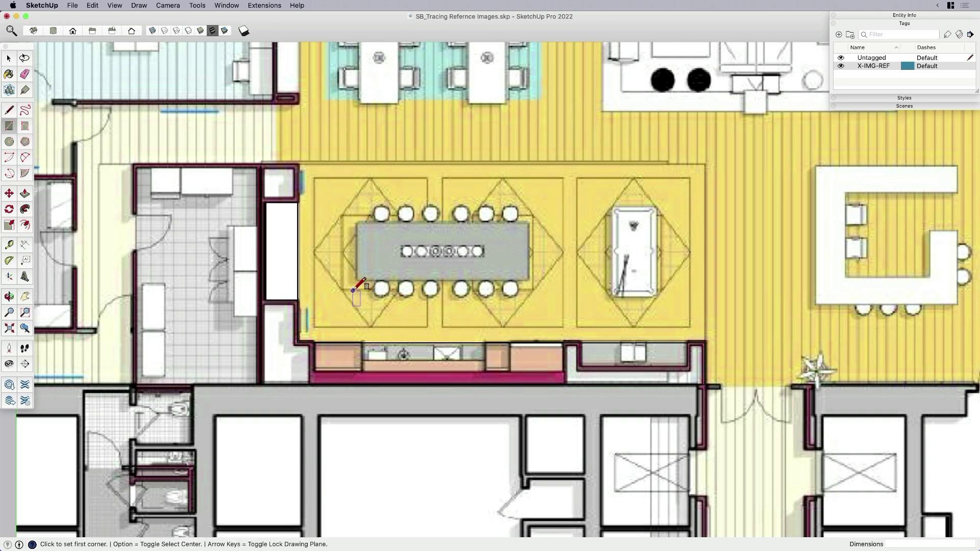
left_click(357, 281)
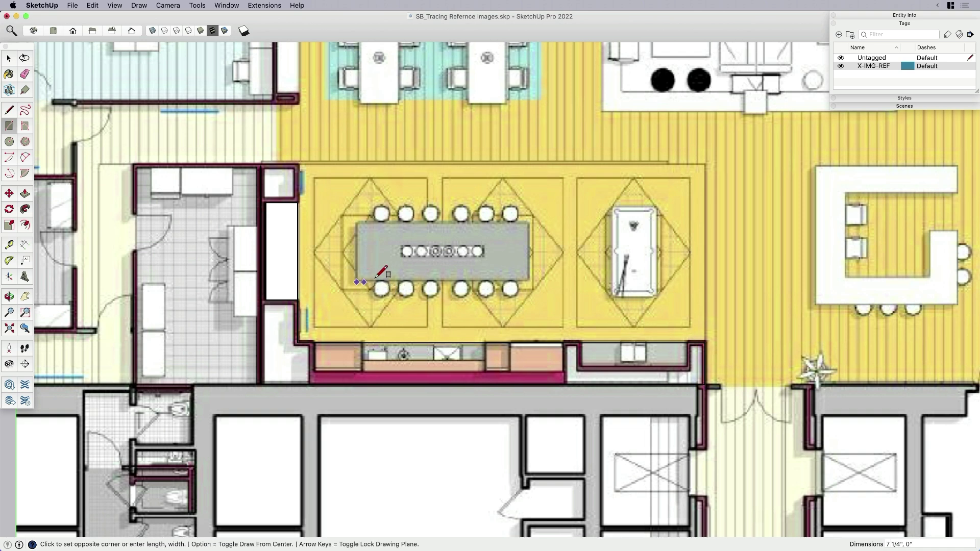
left_click(529, 222)
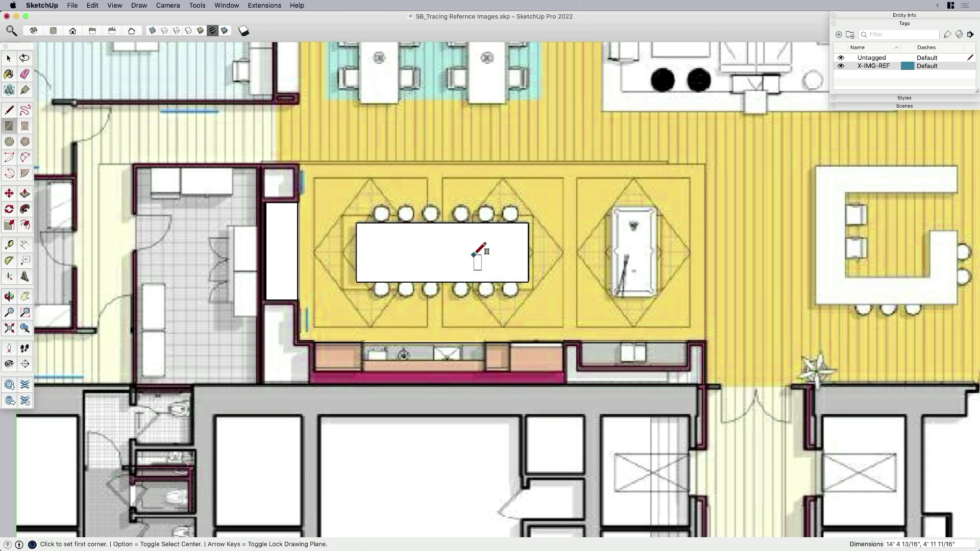
key("space")
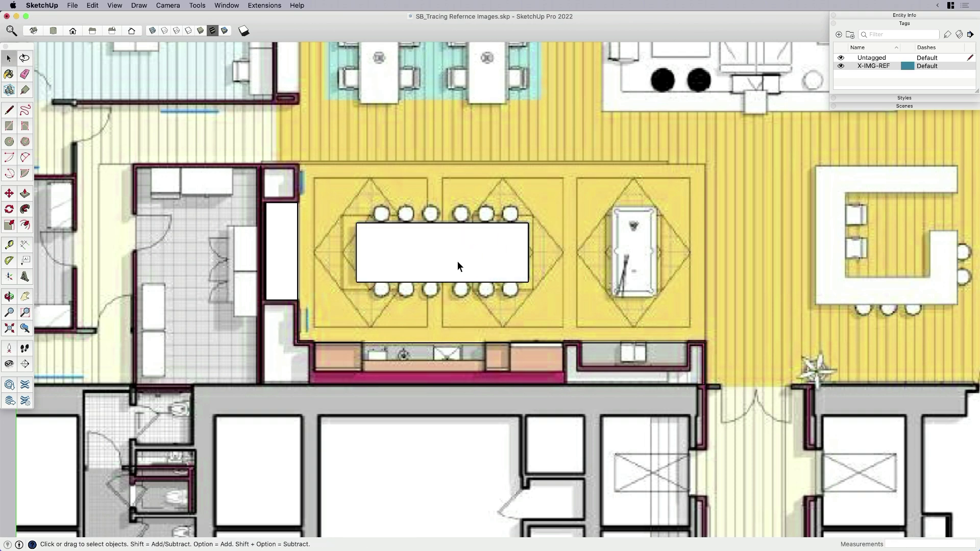
Select the table face and turn on the X-ray face style so the reference image shows through it.
left_click(458, 262)
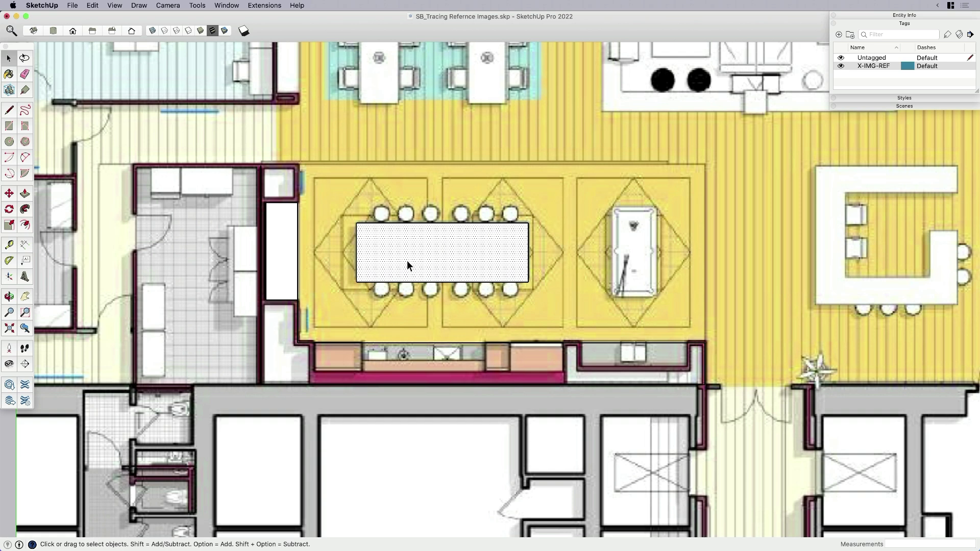
left_click(114, 5)
mouse_move(134, 167)
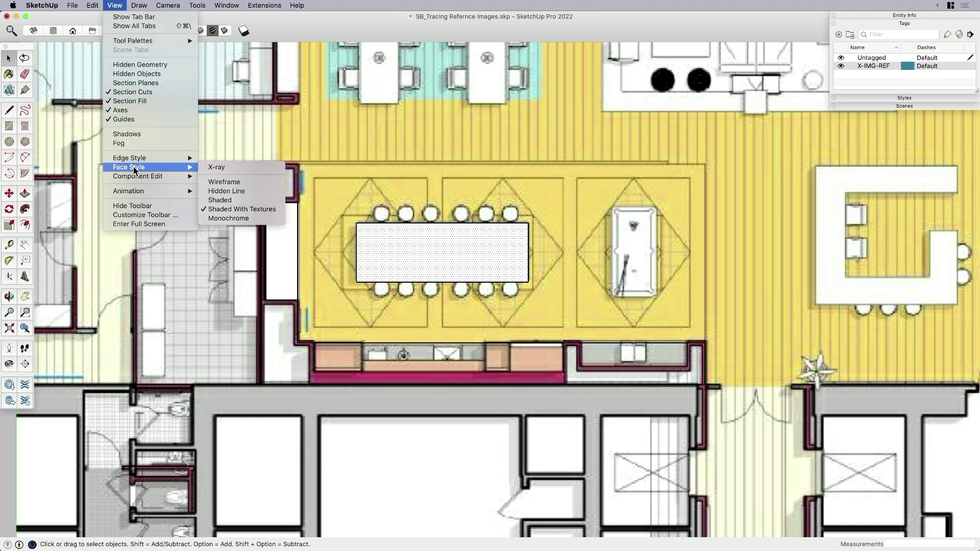
left_click(222, 171)
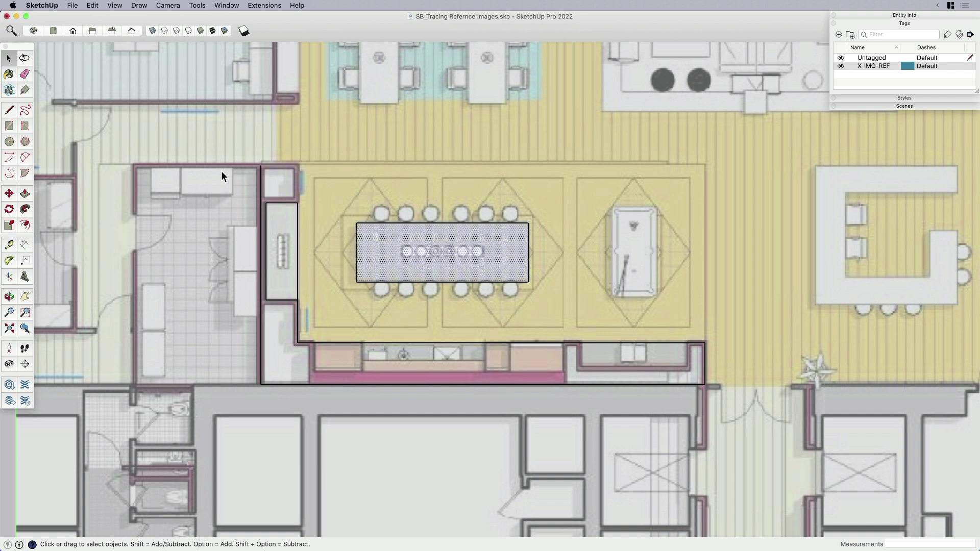
Draw a rectangle about 6' 11 1/2" by 1' around the row of round items at the table's centre.
left_click(360, 282)
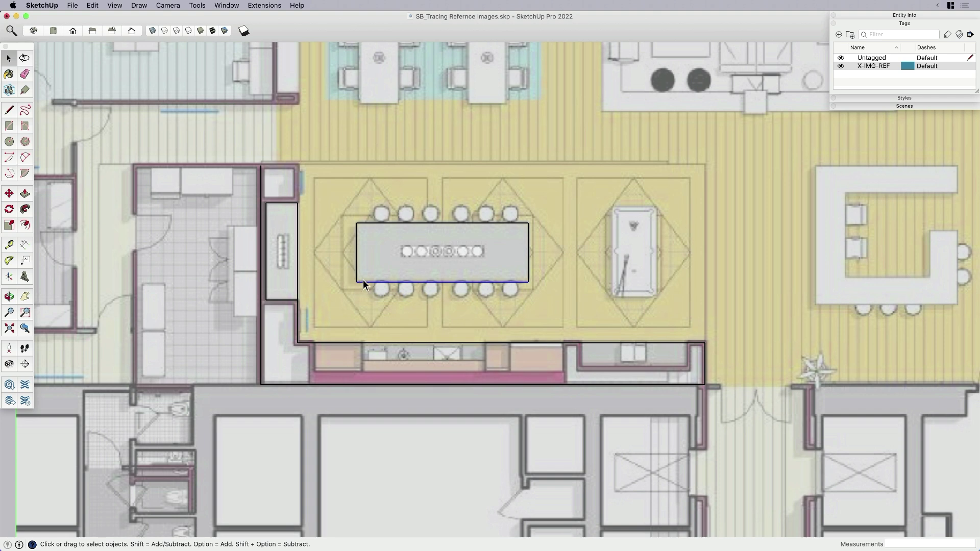
left_click(372, 270)
scroll(372, 270, "up", 2)
key("r")
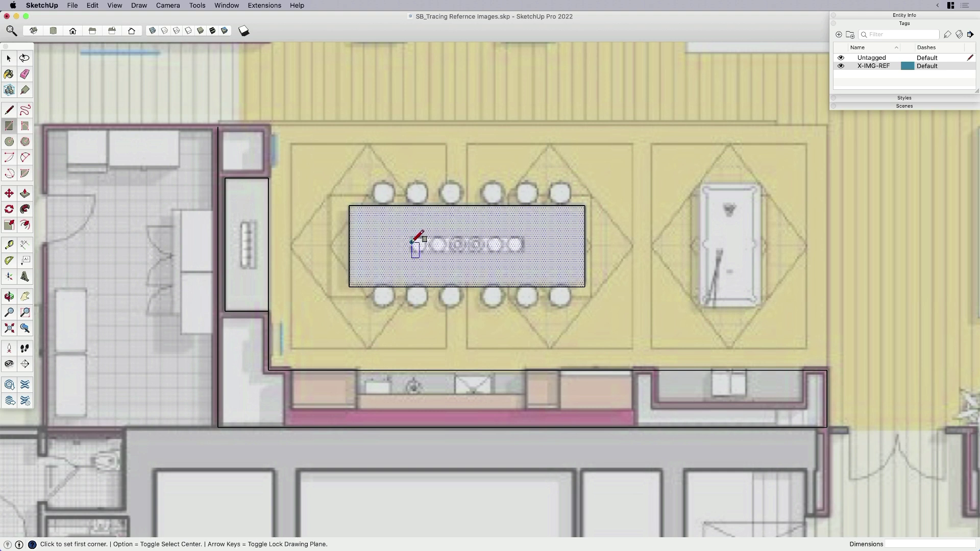
left_click(411, 238)
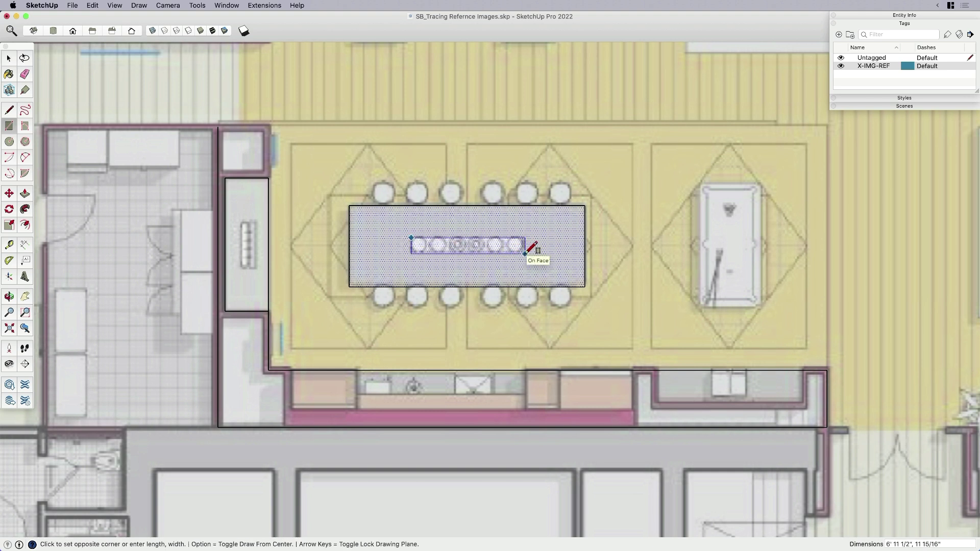
left_click(525, 253)
key("space")
scroll(513, 255, "down", 3)
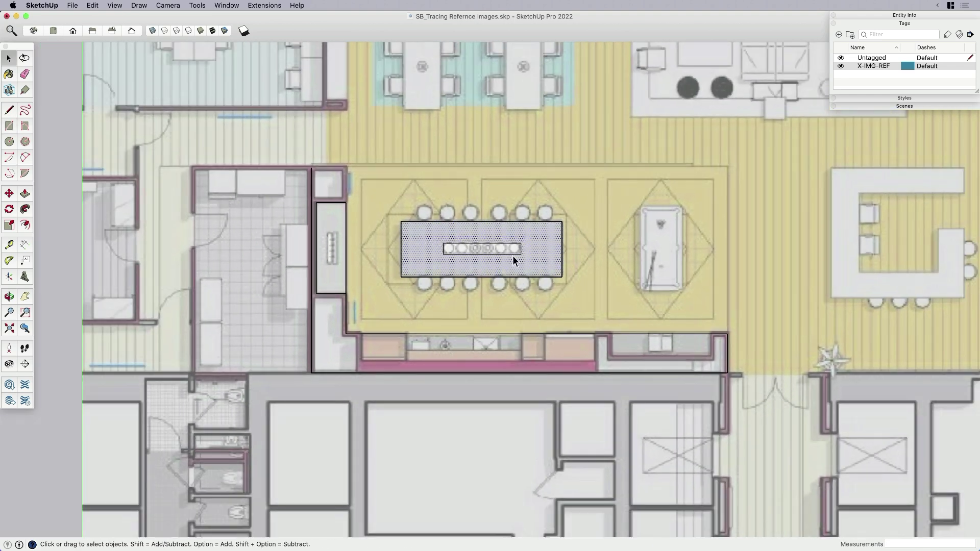
middle_click_drag(512, 257, 491, 286, "shift")
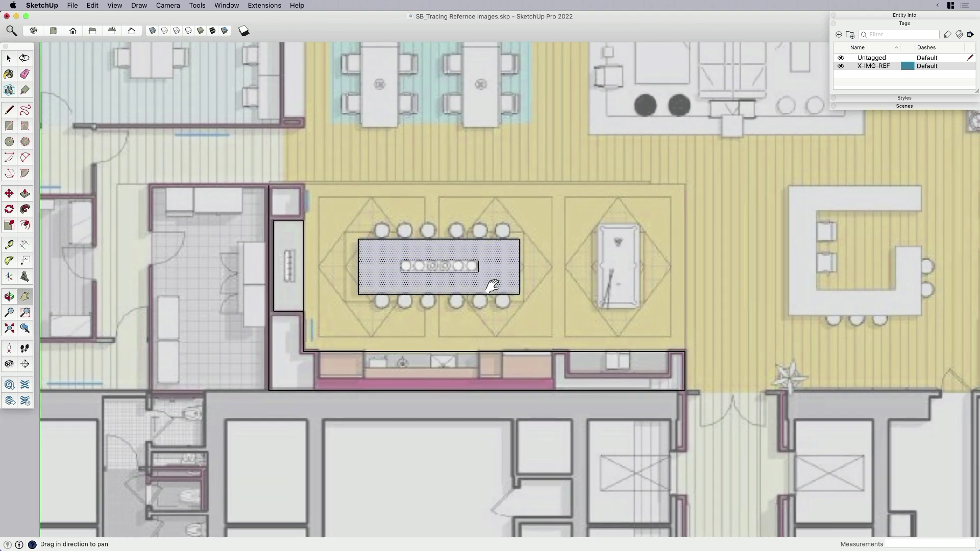
Edit the model style's edge settings to colour all edges Strawberry, and return to the in-model style list.
left_click(905, 98)
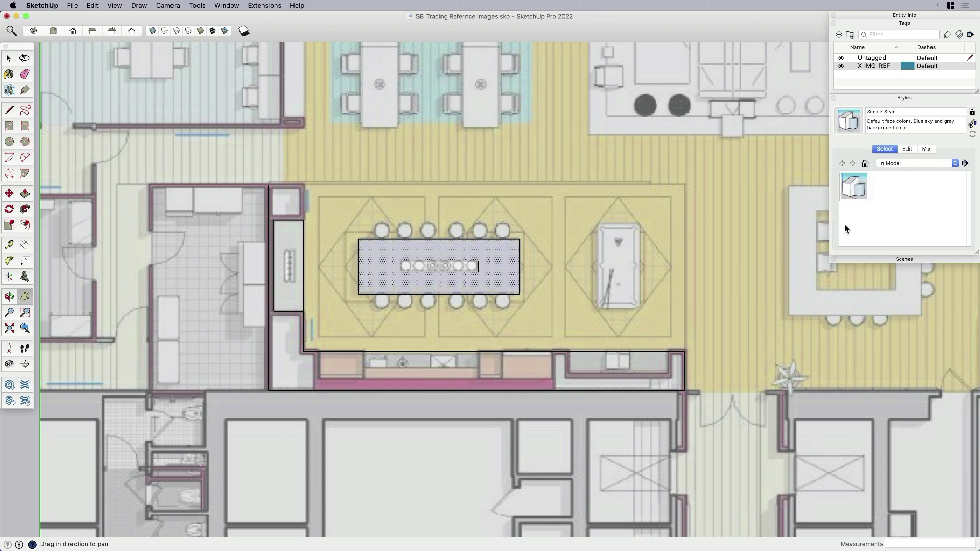
left_click(908, 149)
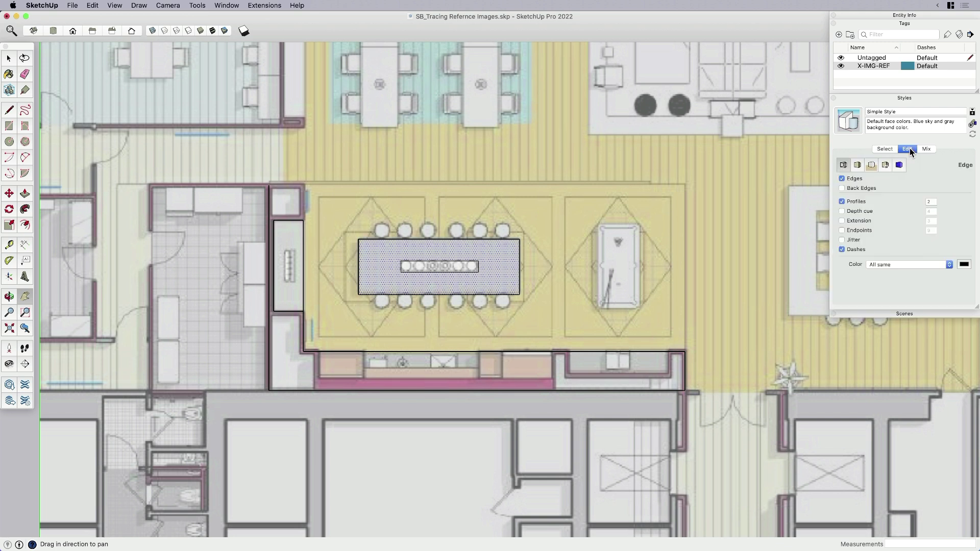
left_click(965, 265)
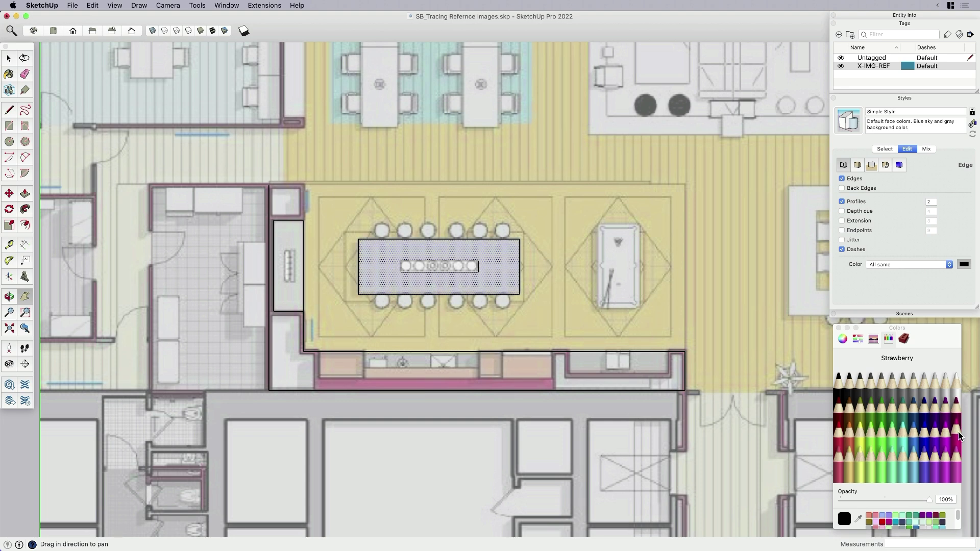
left_click(957, 434)
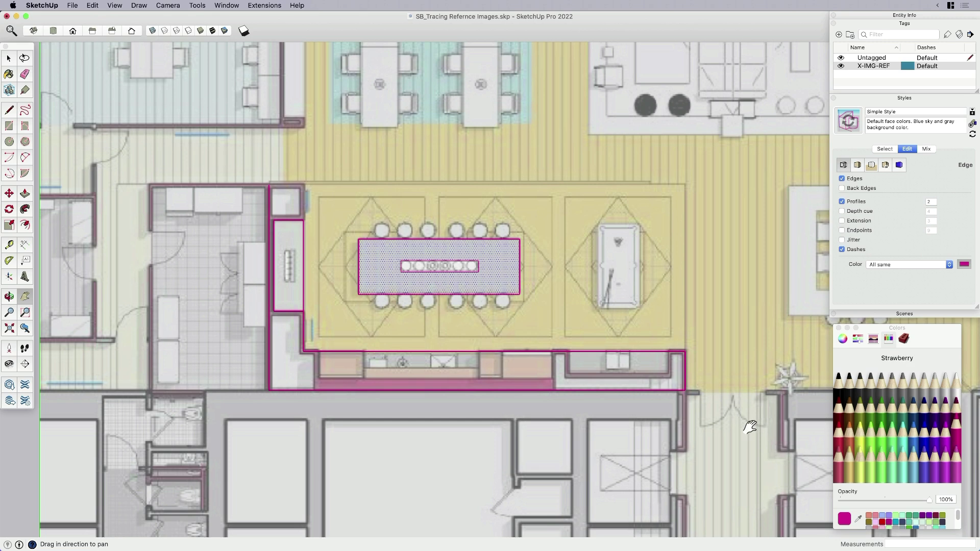
left_click(838, 328)
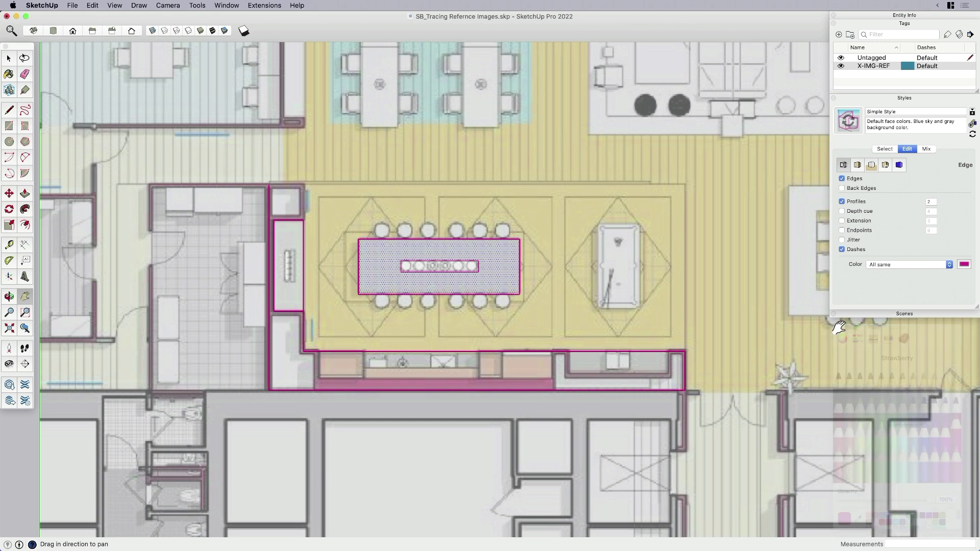
left_click(881, 150)
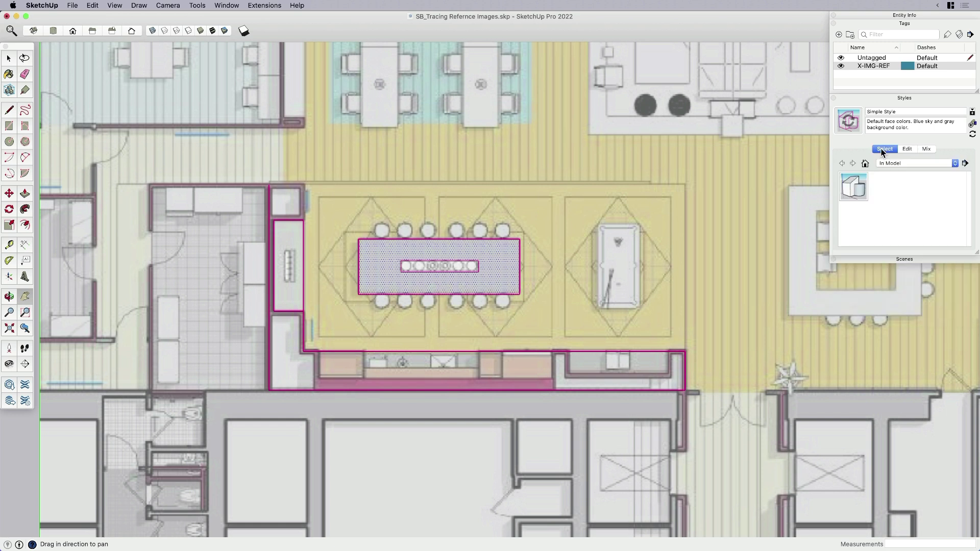
Save the coloured-edge X-ray look as a new in-model style, and compare it with Simple Style before reapplying it.
left_click(972, 125)
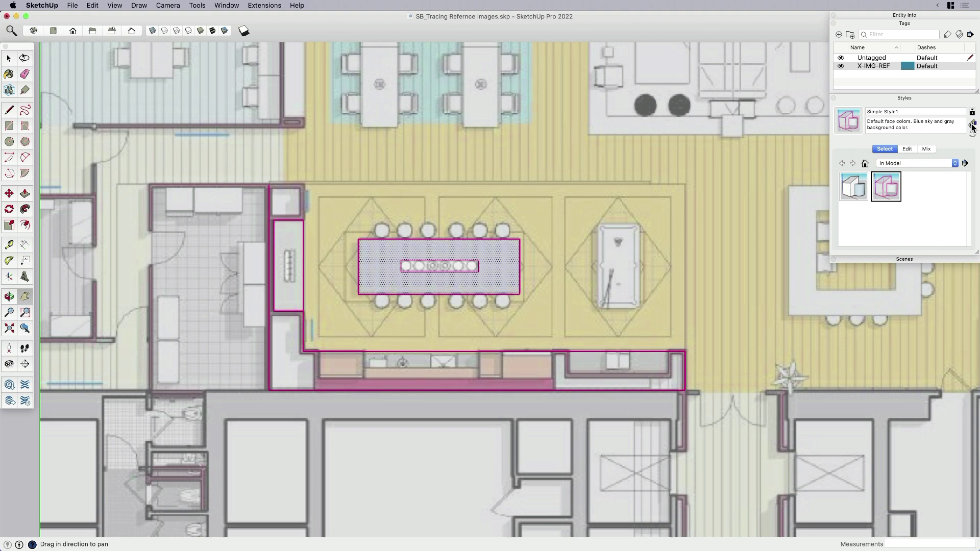
left_click(858, 192)
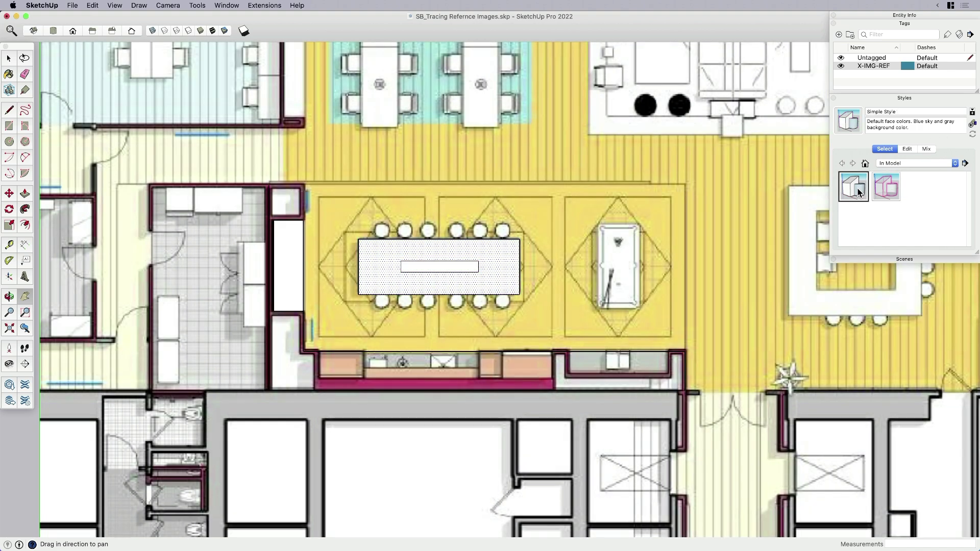
left_click(891, 189)
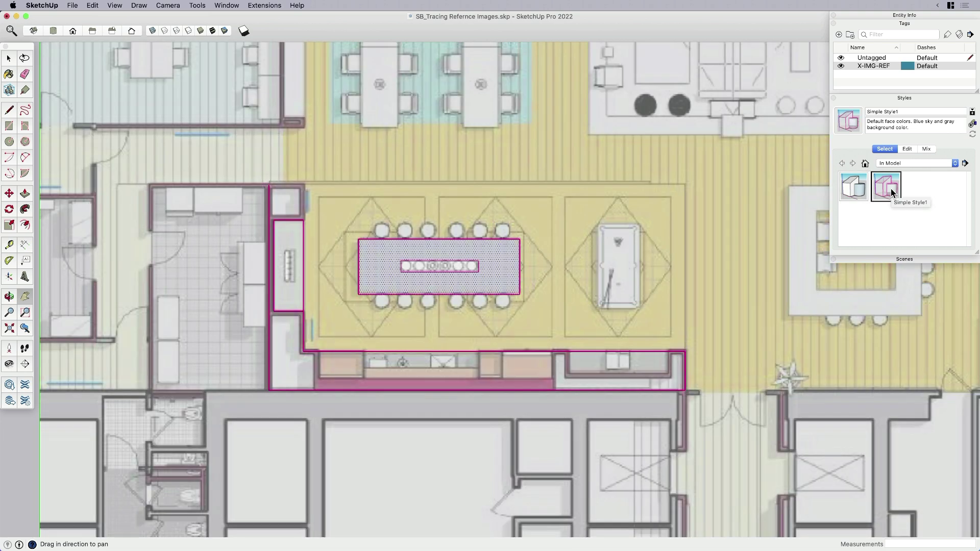
Expand the scene manager and add two scenes, Scene 1 and Scene 2, from the current view.
left_click(898, 259)
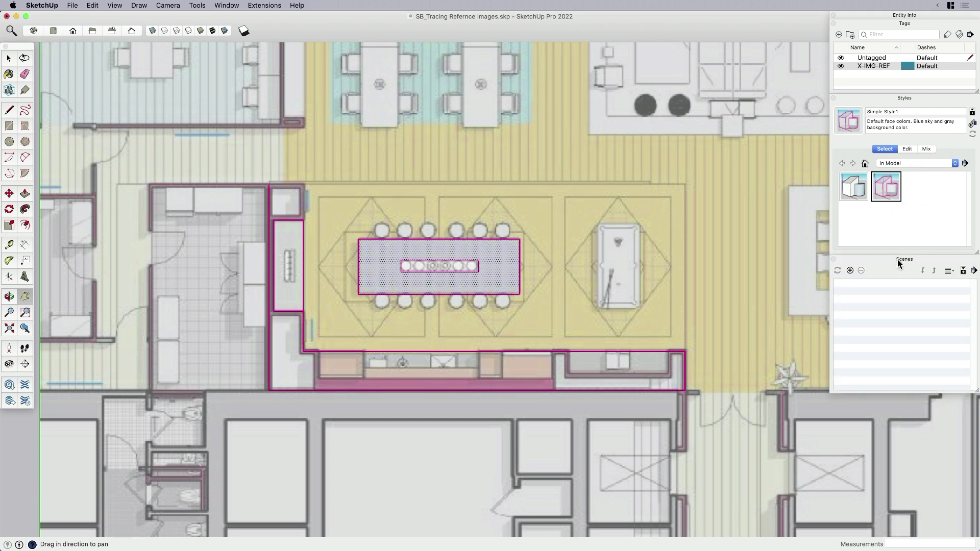
left_click(850, 271)
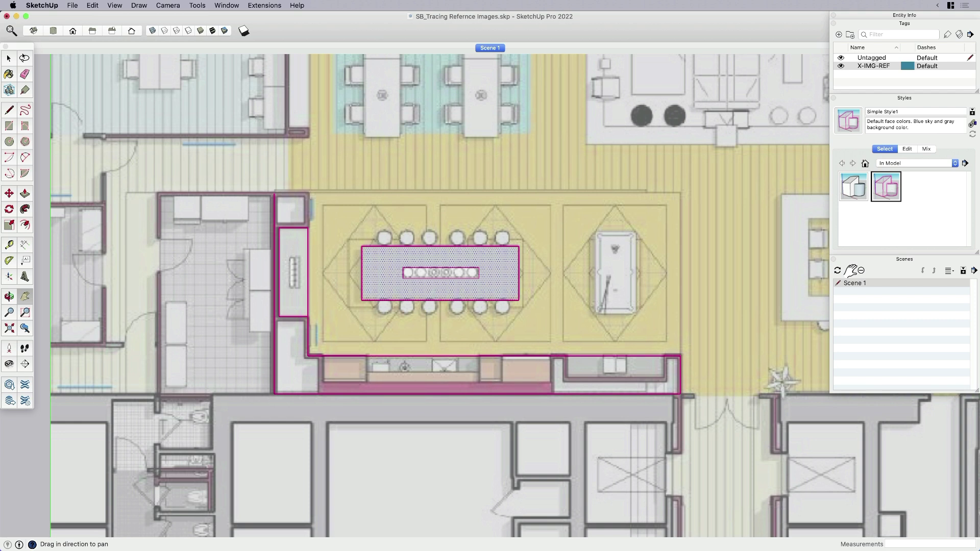
key("space")
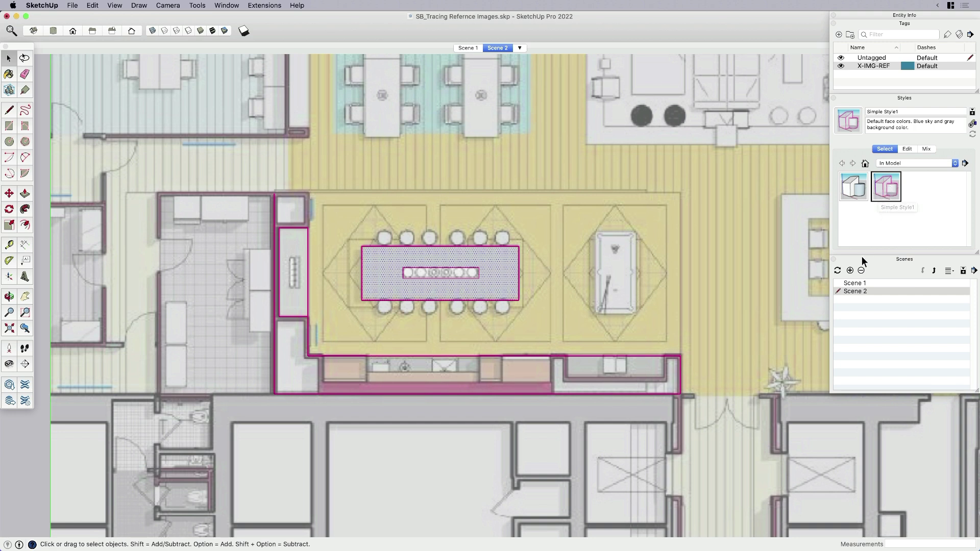
left_click(858, 284)
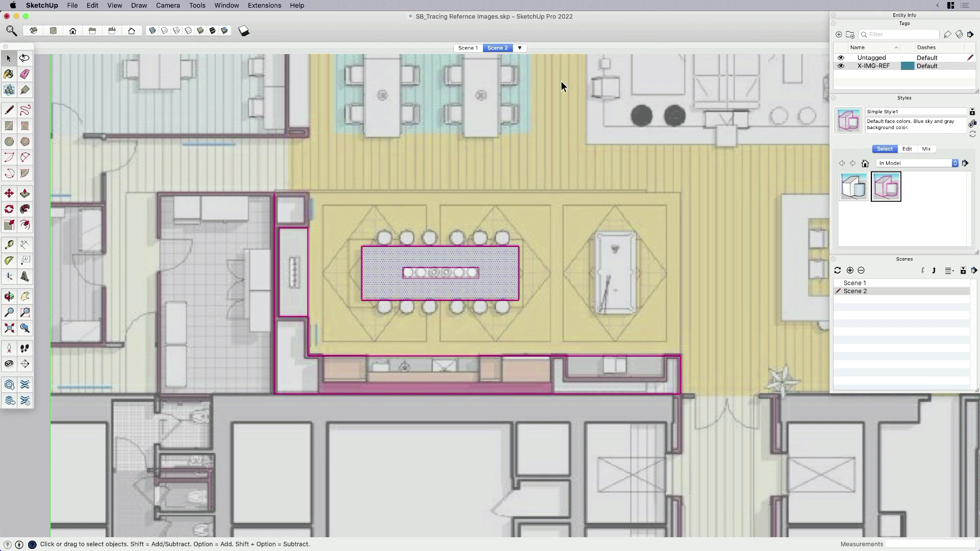
Activate Scene 1, apply the original Simple Style and update the scene with it.
left_click(469, 50)
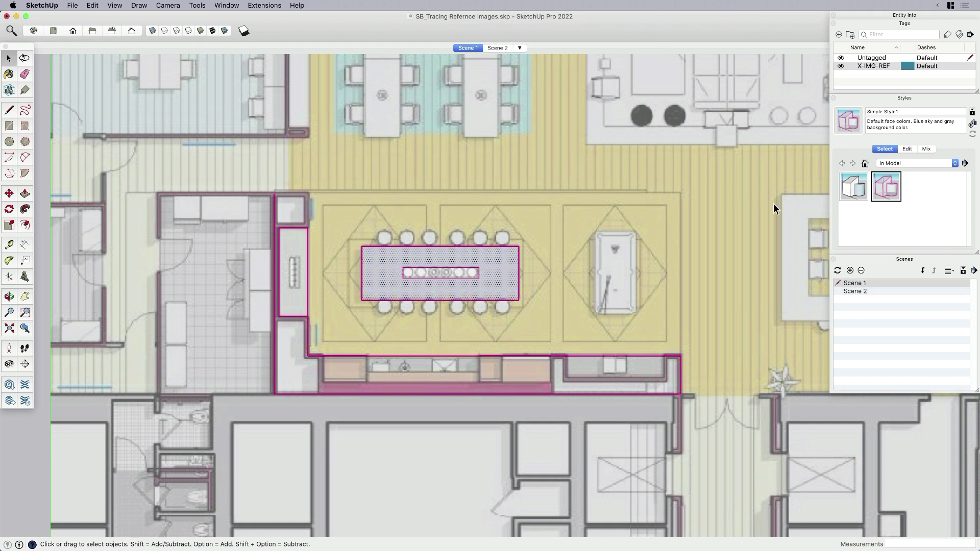
left_click(859, 191)
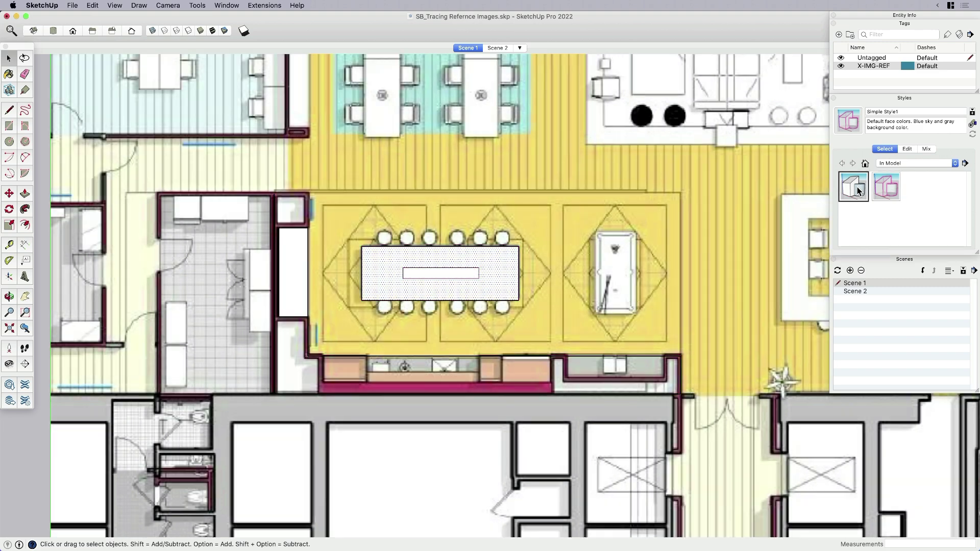
right_click(465, 47)
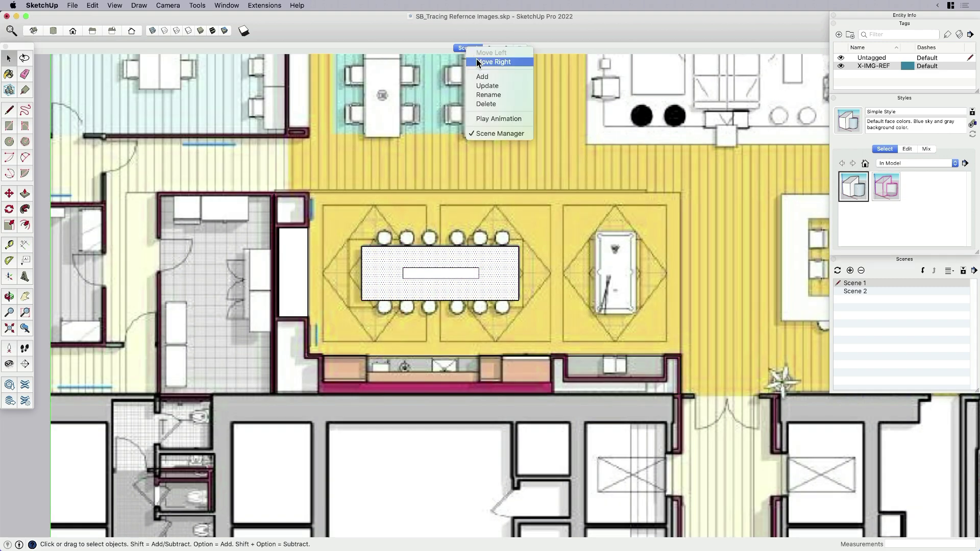
left_click(488, 86)
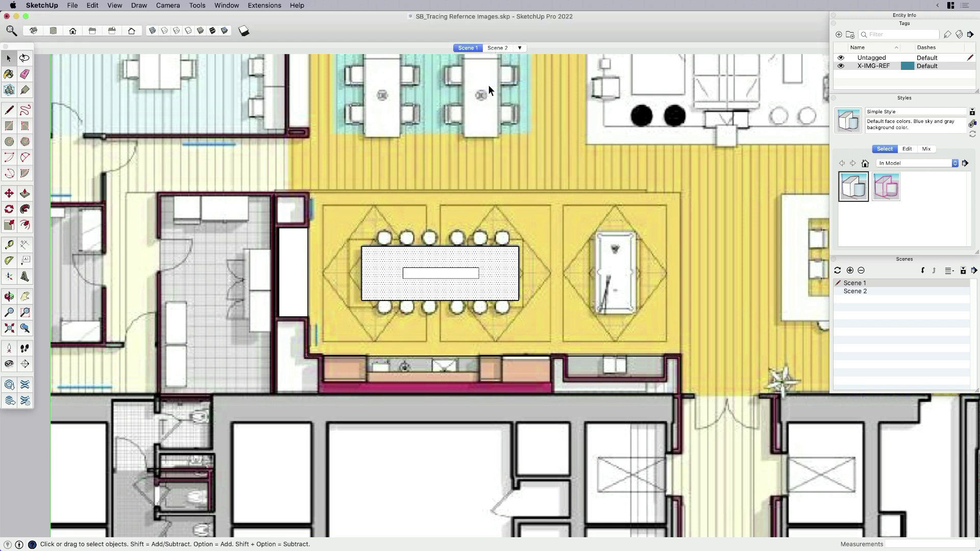
Hide the X-IMG-REF tag and update Scene 1 so it stores the hidden reference image.
left_click(841, 66)
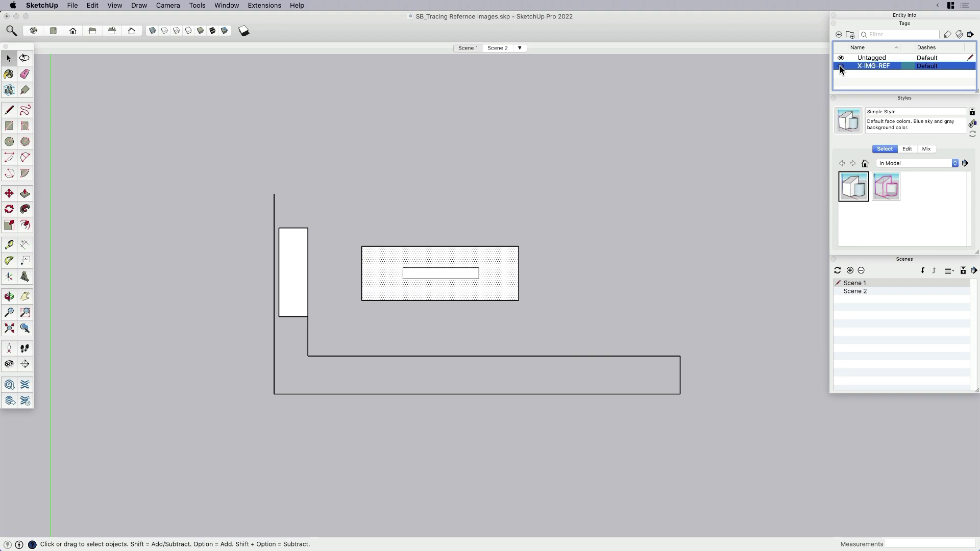
right_click(469, 49)
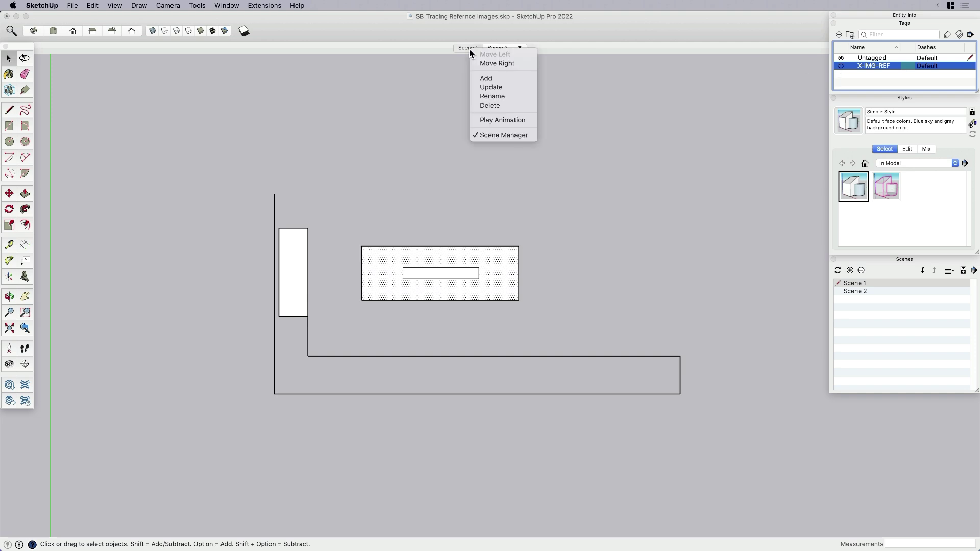
left_click(490, 88)
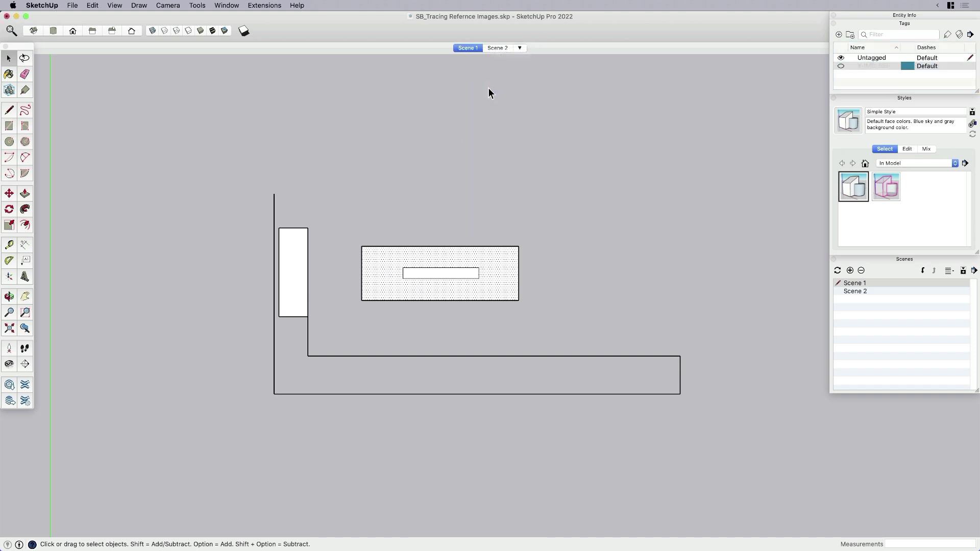
Switch between Scene 2 and Scene 1 to compare the tracing view with the clean linework view.
left_click(500, 49)
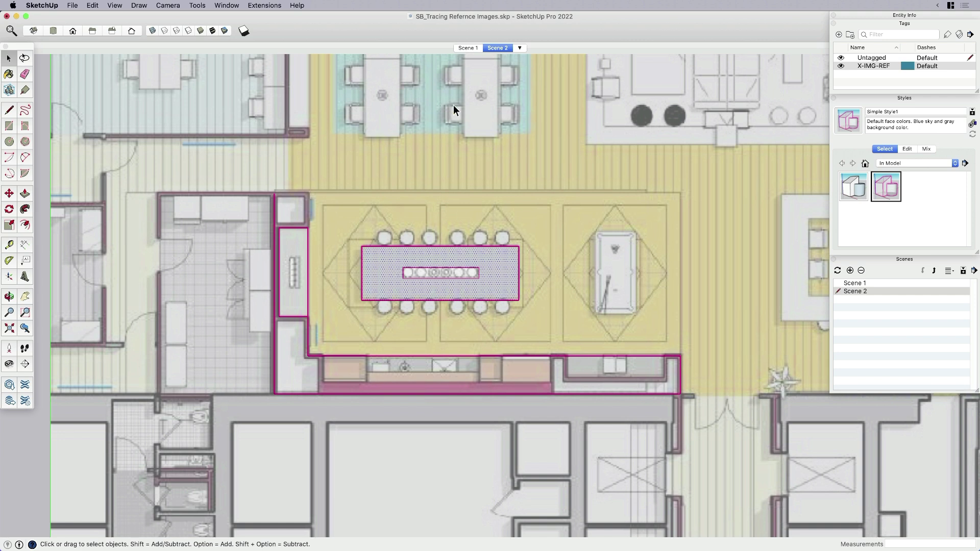
left_click(465, 49)
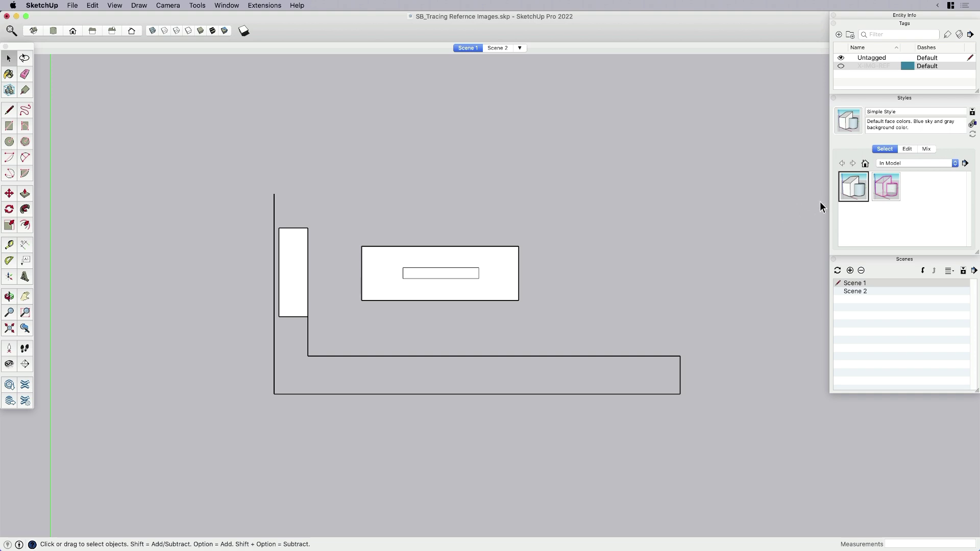
left_click(509, 50)
Draw a rectangle over the crossed square near the upper-left corner of the lounge rug.
key("h")
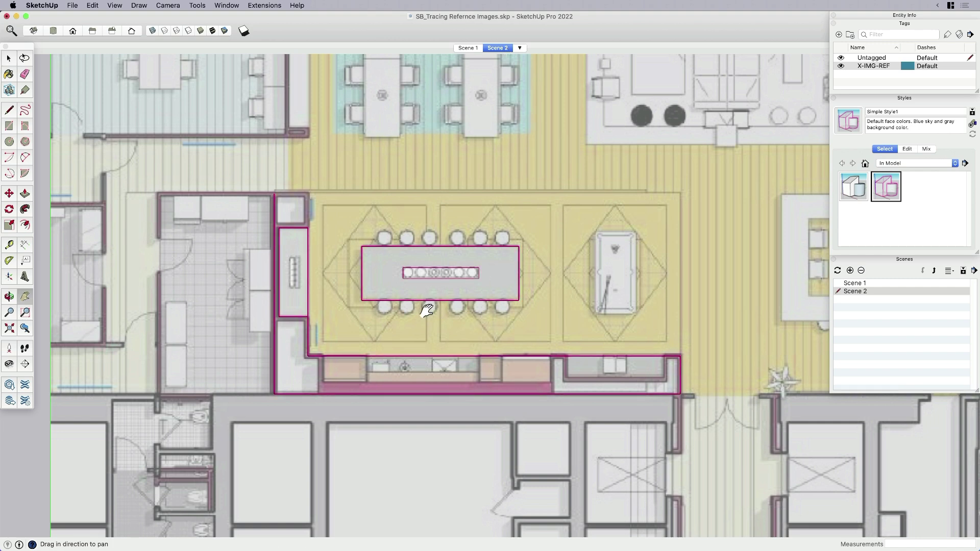
left_click_drag(637, 191, 429, 332)
left_click_drag(538, 263, 530, 272)
key("r")
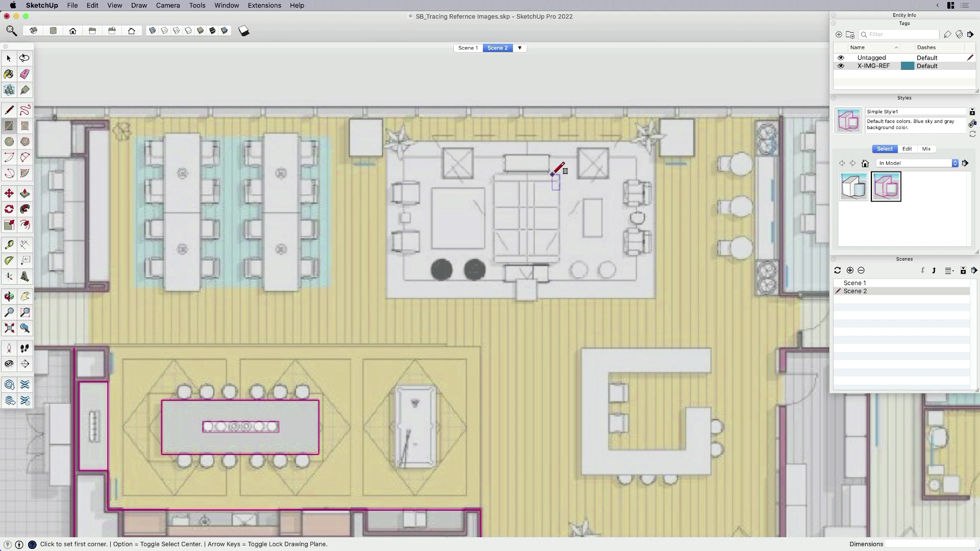
scroll(511, 162, "up", 5)
left_click(385, 133)
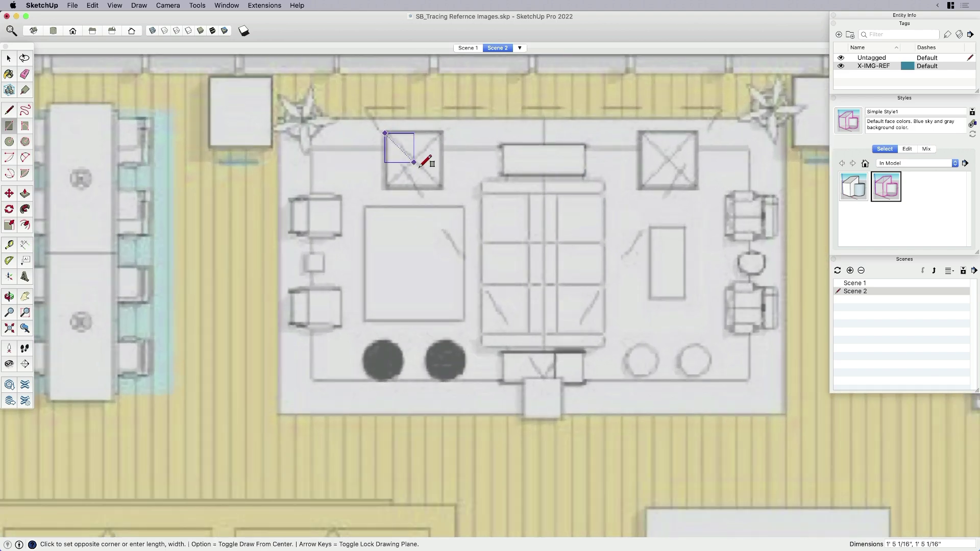
left_click(442, 190)
key("space")
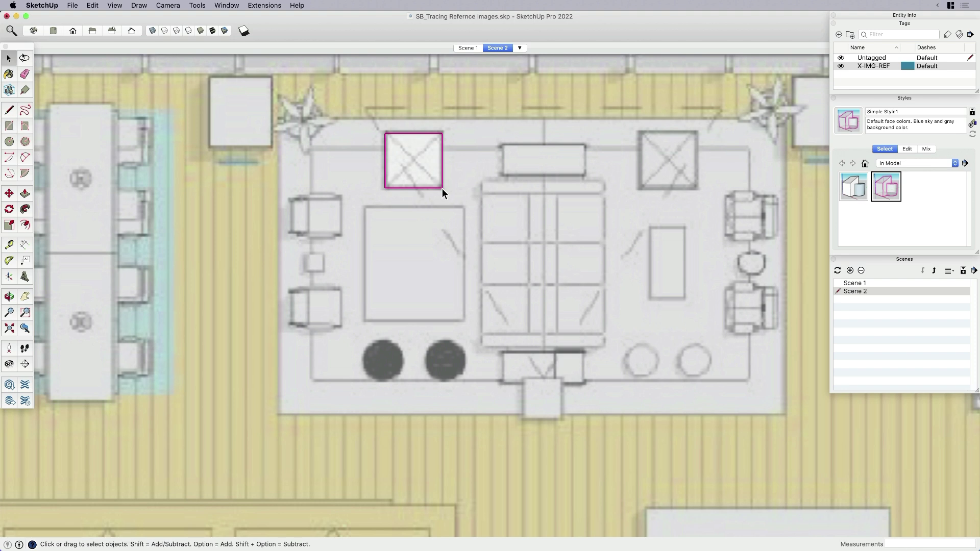
Show the scene details and exclude Camera Location from the saved properties of Scene 1 and Scene 2.
left_click(465, 48)
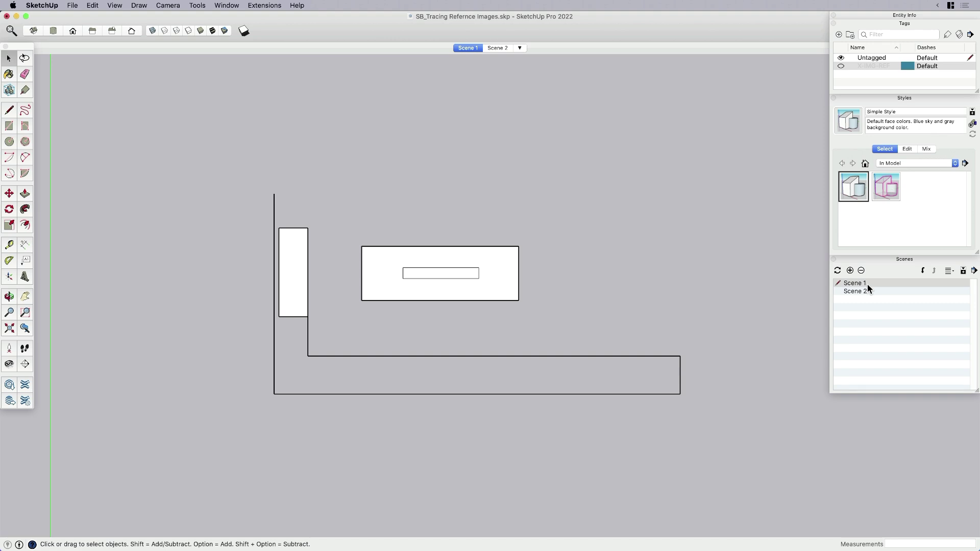
left_click(963, 270)
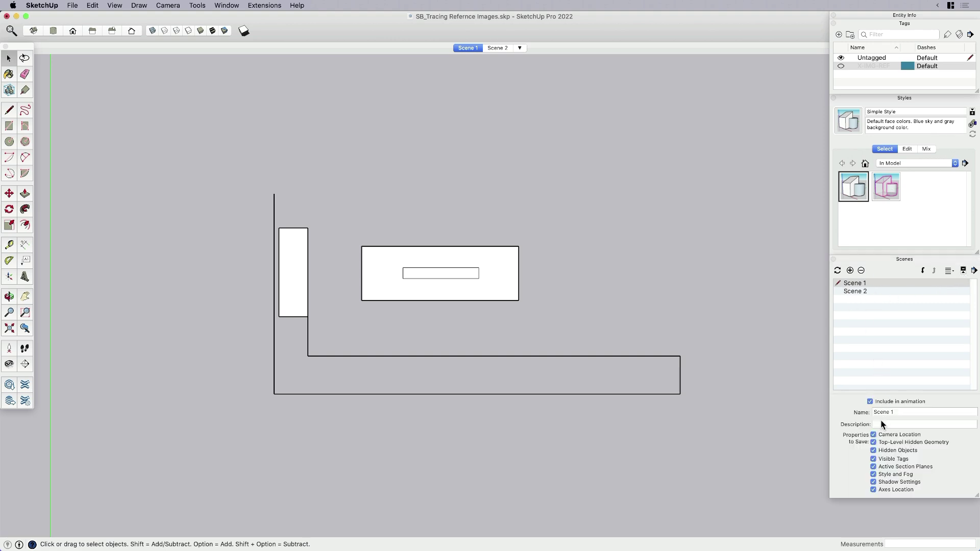
left_click(874, 435)
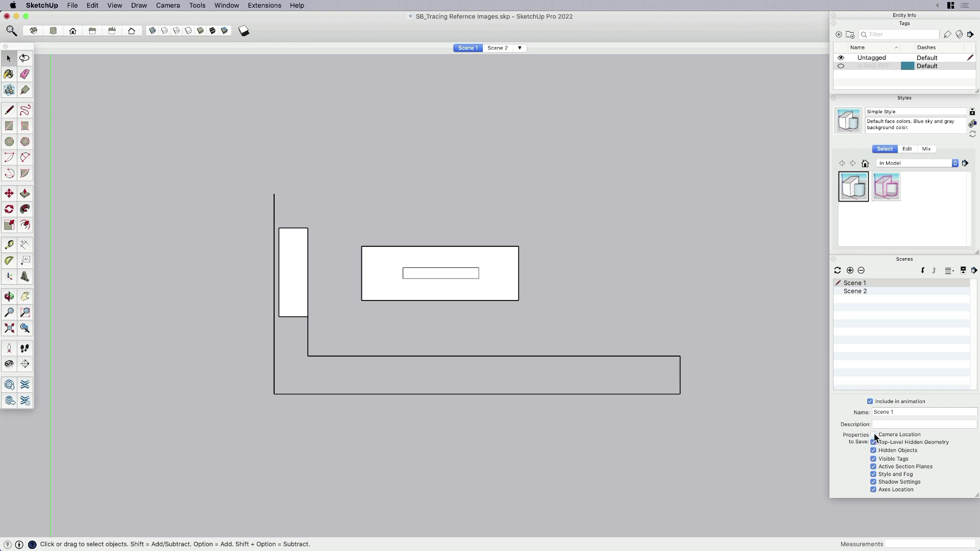
left_click(855, 292)
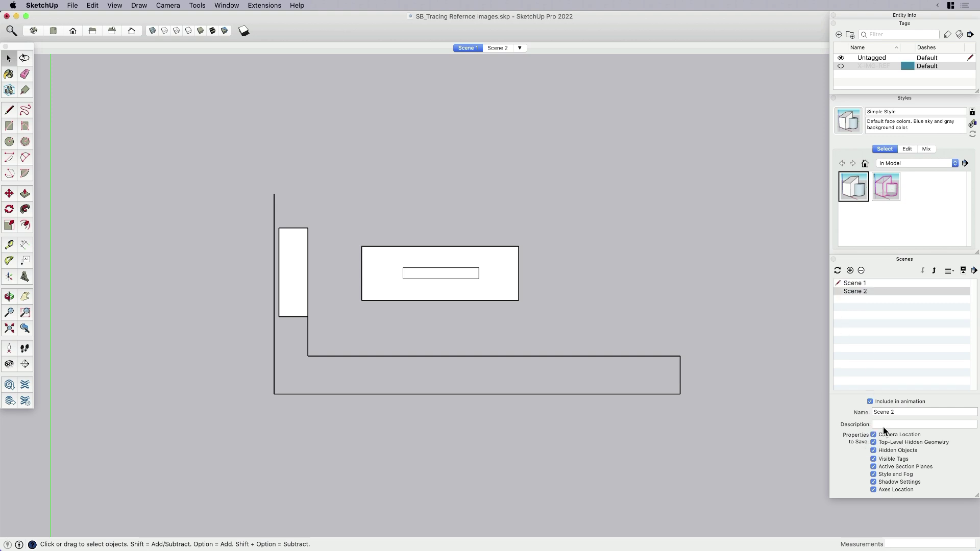
left_click(874, 435)
In Scene 2, draw rectangles over the left half of the lounge's central sofa and over the large table beside it, about 5' 5" by 4' 11".
left_click(499, 48)
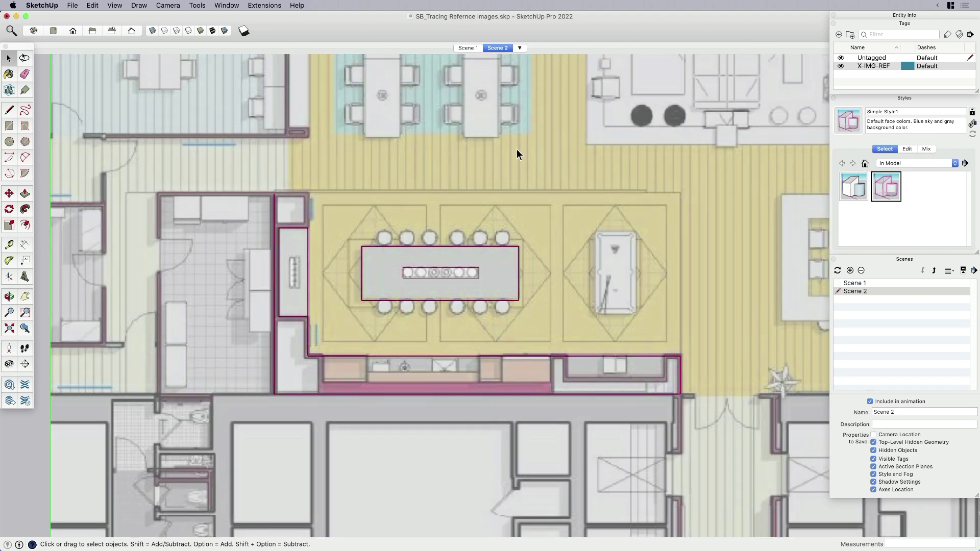
key("h")
scroll(504, 318, "down", 3)
left_click_drag(504, 317, 615, 189)
scroll(615, 189, "up", 2)
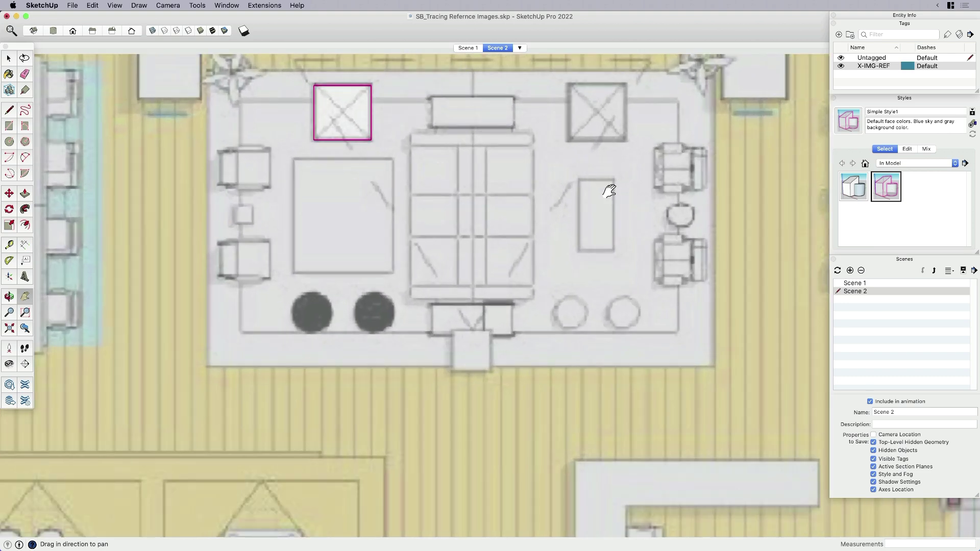
key("r")
left_click(410, 137)
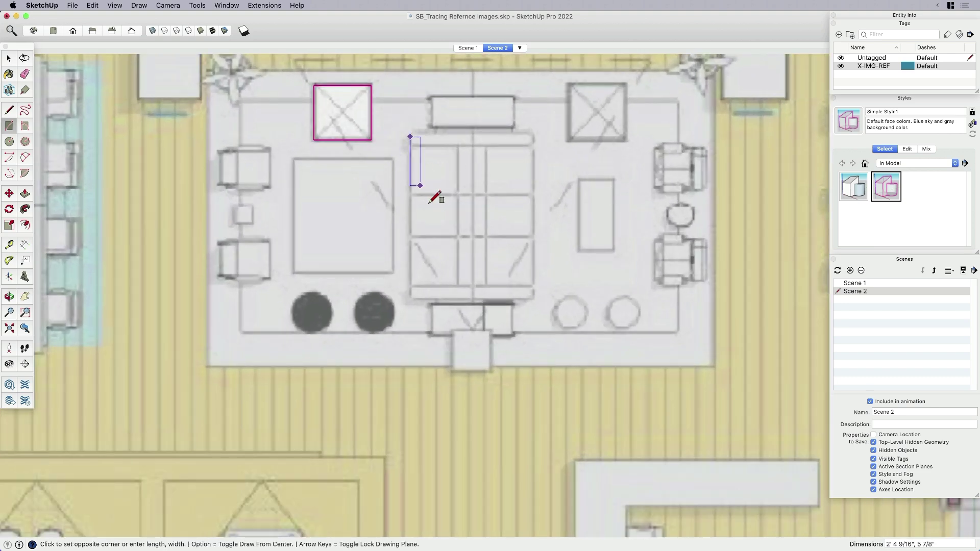
left_click(473, 299)
left_click(294, 159)
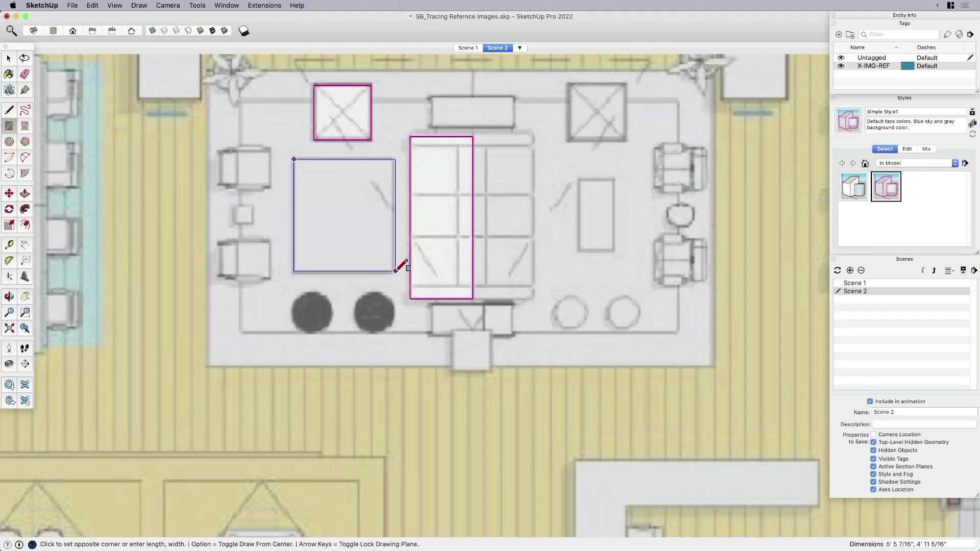
left_click(394, 272)
Draw a rectangle around the whole lounge rug and switch to Scene 1 to view the tracing without the image.
scroll(396, 273, "down", 2)
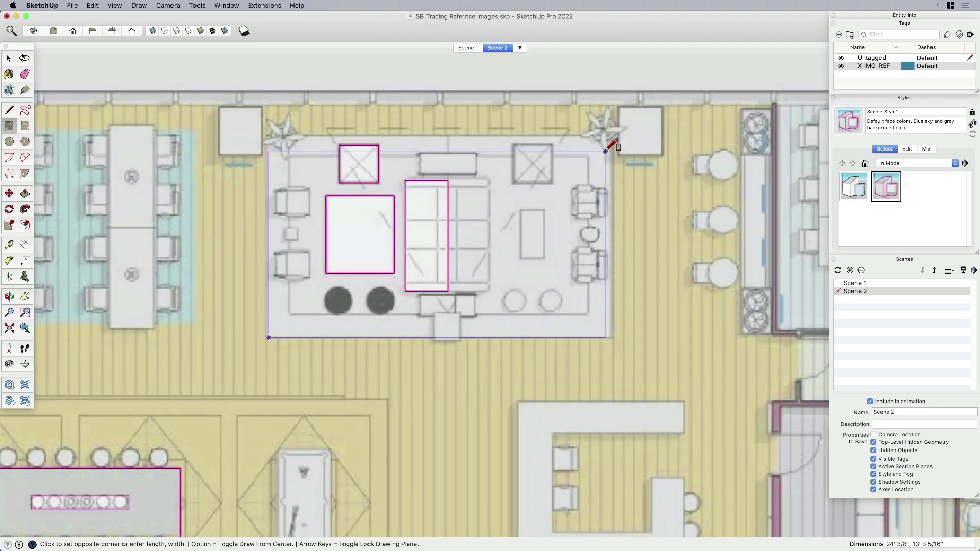
left_click(612, 135)
key("space")
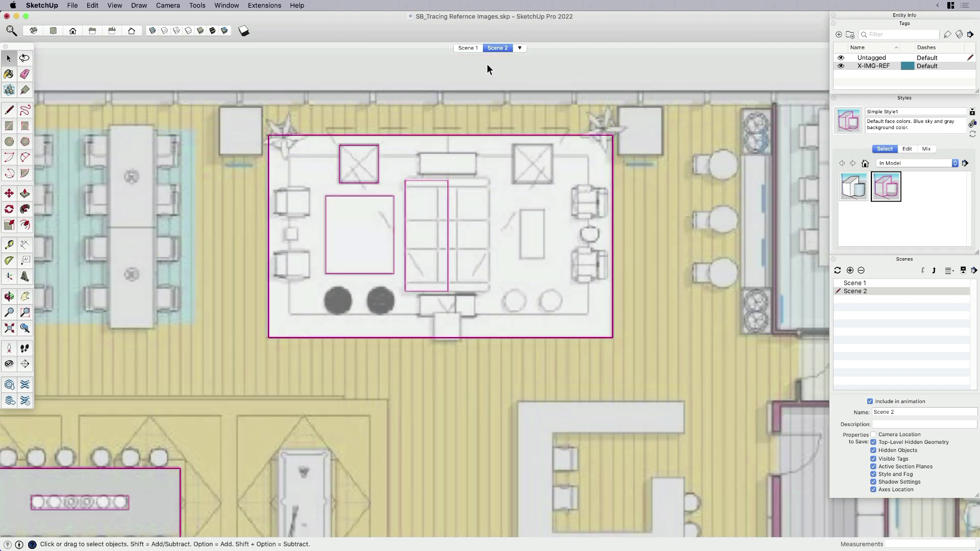
left_click(468, 48)
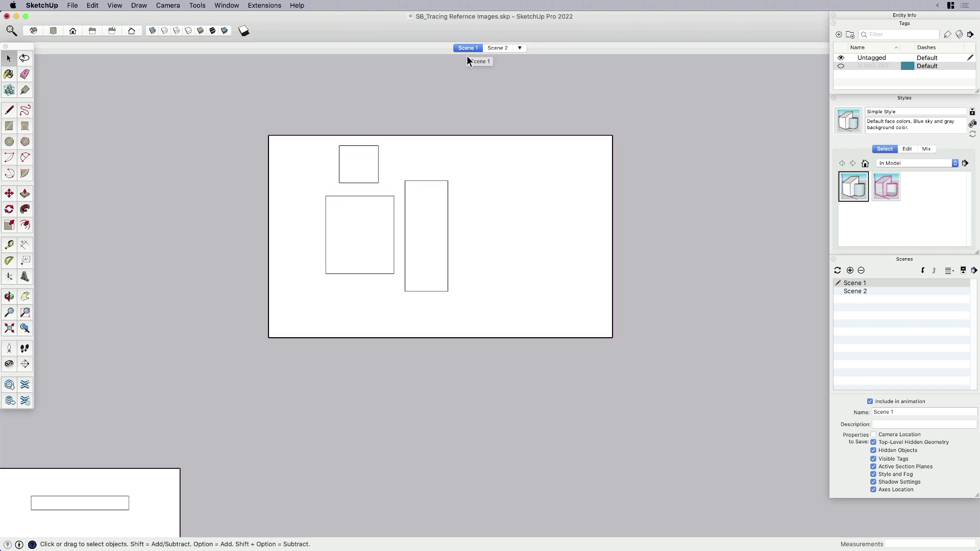
In Scene 2, draw a rectangle about 7' 2" by 3' 5" over the lower half of the left long desk, and view it in Scene 1.
key("h")
left_click(502, 48)
left_click_drag(309, 275, 575, 305)
scroll(455, 262, "up", 5)
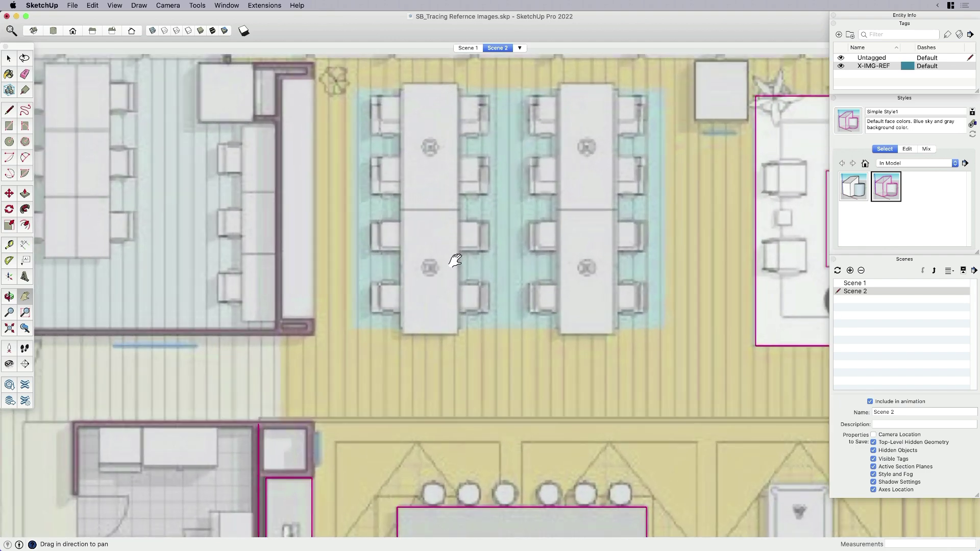
key("r")
left_click(400, 336)
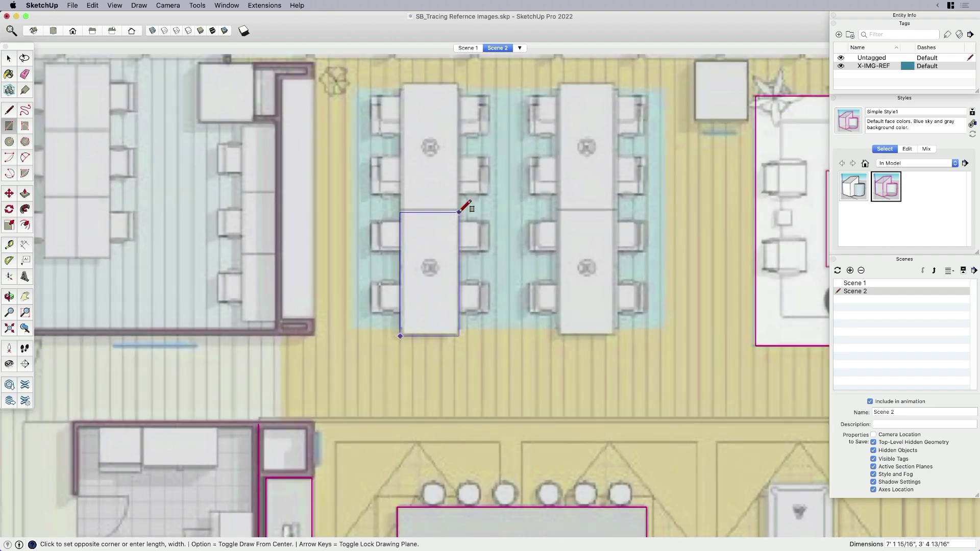
left_click(459, 212)
key("space")
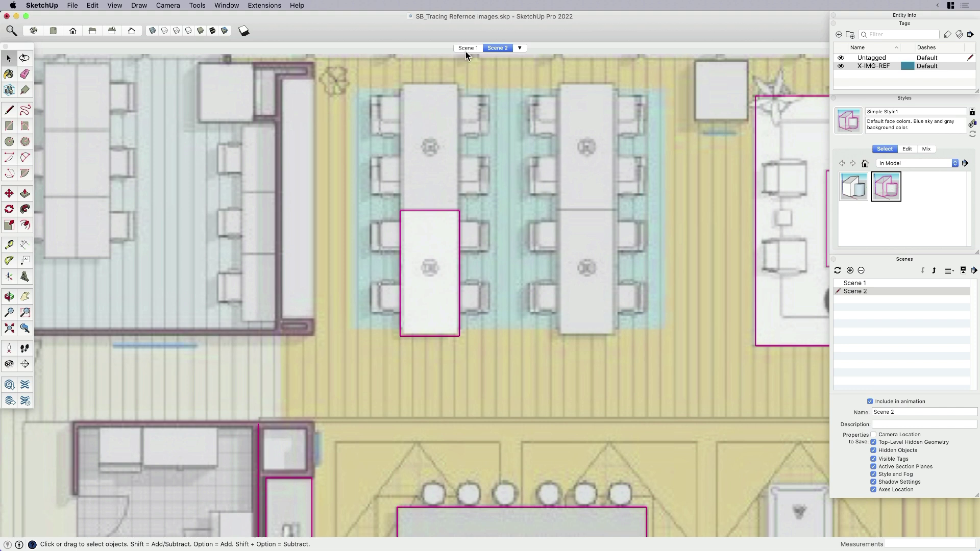
left_click(467, 47)
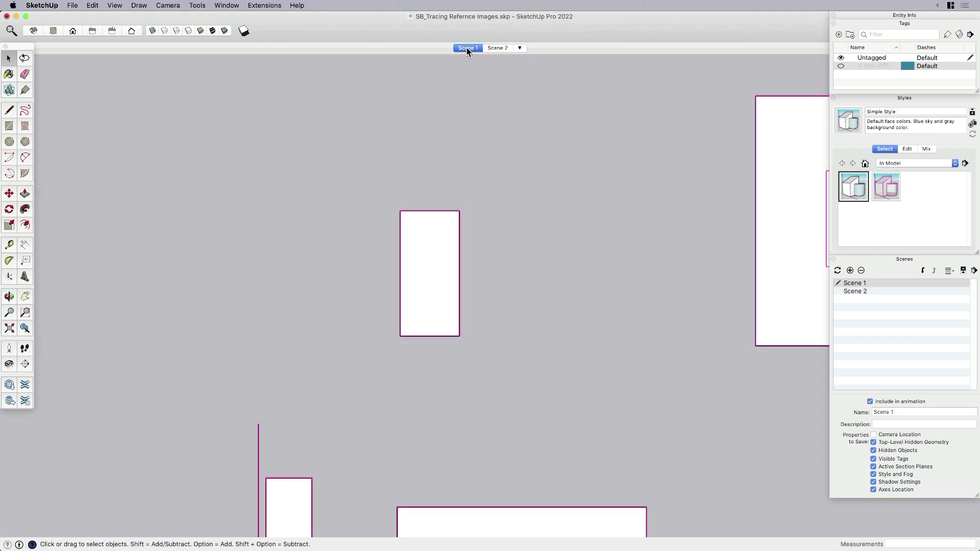
In Scene 2, select the entire floor plan image together with all the traced rectangles and delete them.
left_click(498, 48)
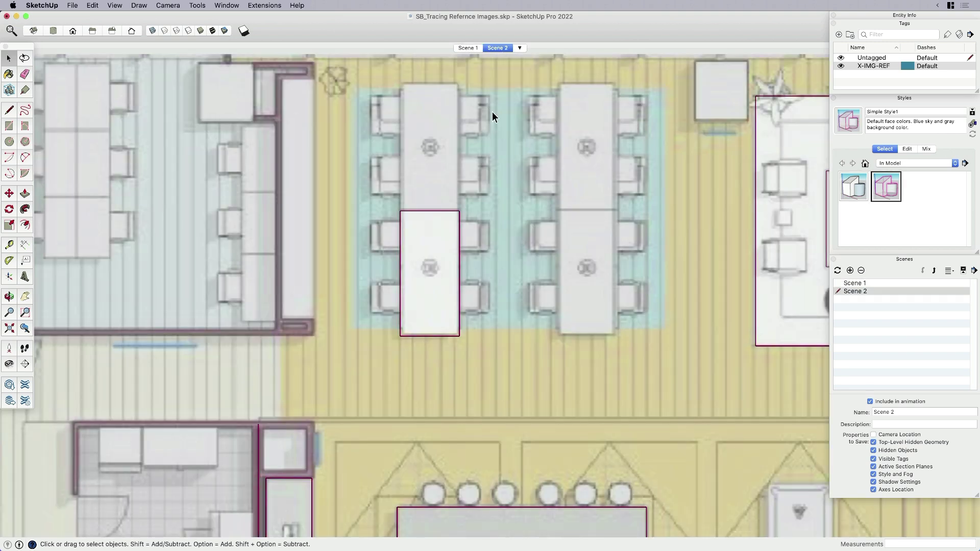
key("h")
scroll(491, 300, "down", 2)
left_click_drag(631, 332, 532, 285)
key("super+shift+e")
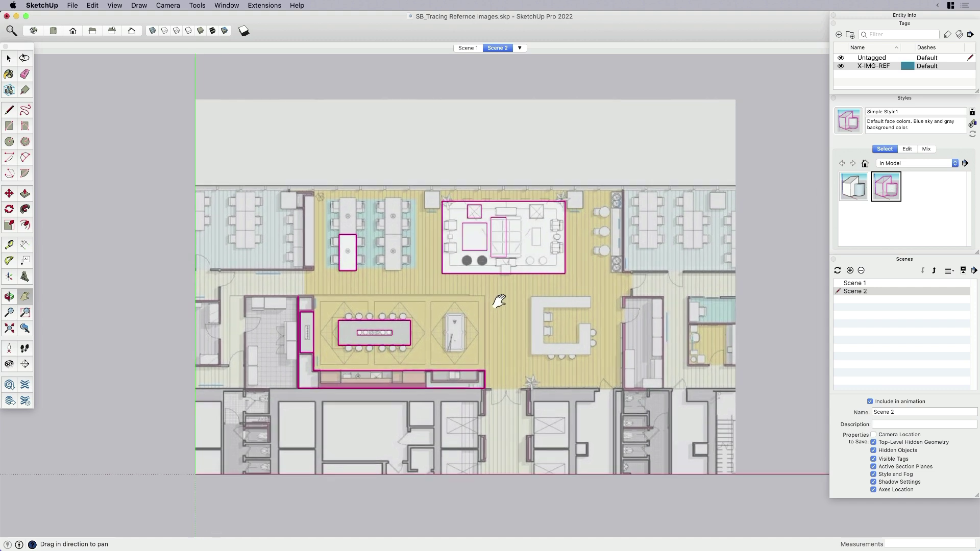
scroll(500, 301, "up", 1)
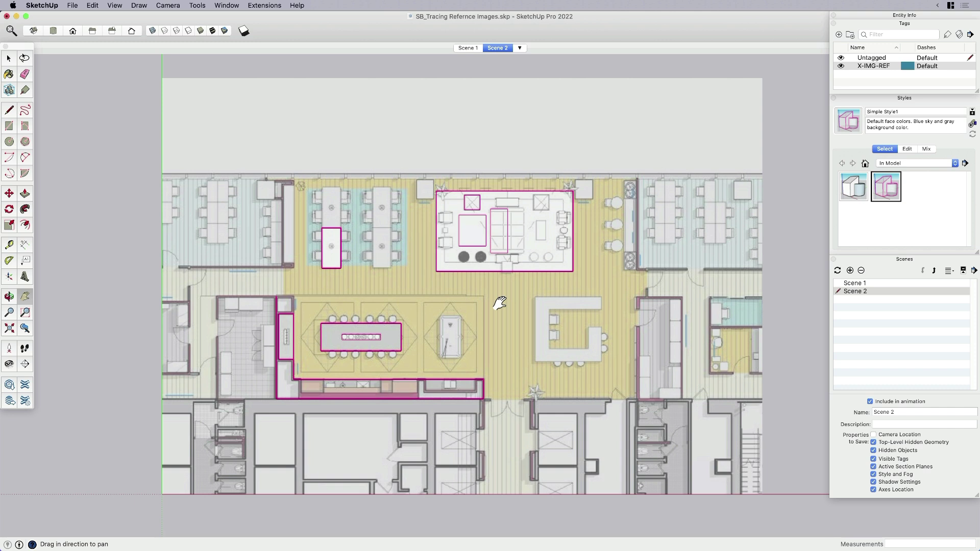
key("space")
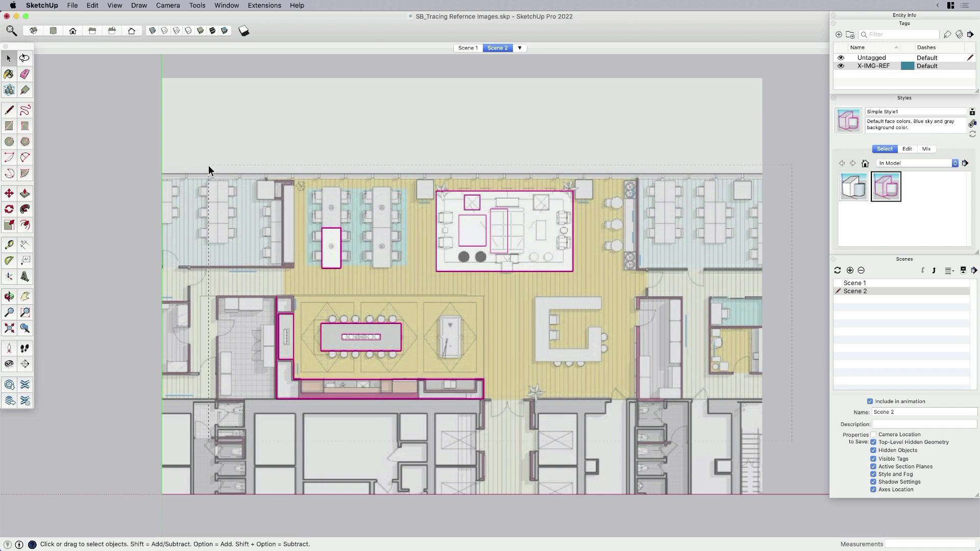
left_click_drag(209, 166, 208, 166)
key("Delete")
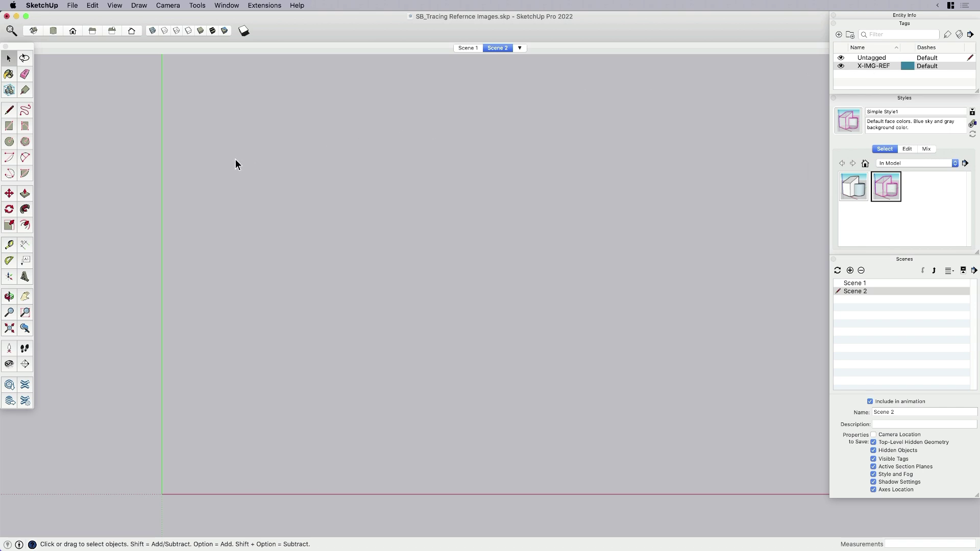
Save the emptied model as a template named Image Trace, overwriting the existing template of that name.
left_click(72, 6)
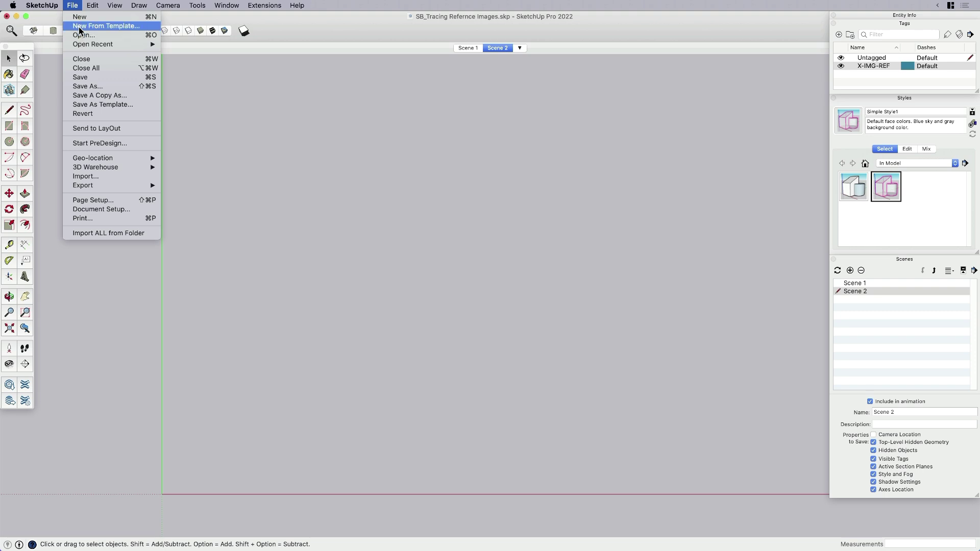
left_click(92, 106)
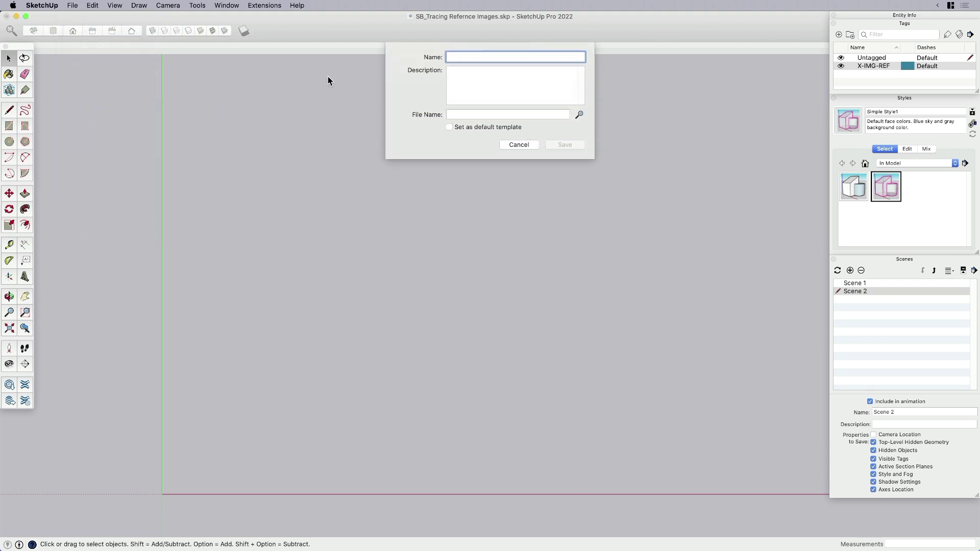
type("l")
type("mage Trace")
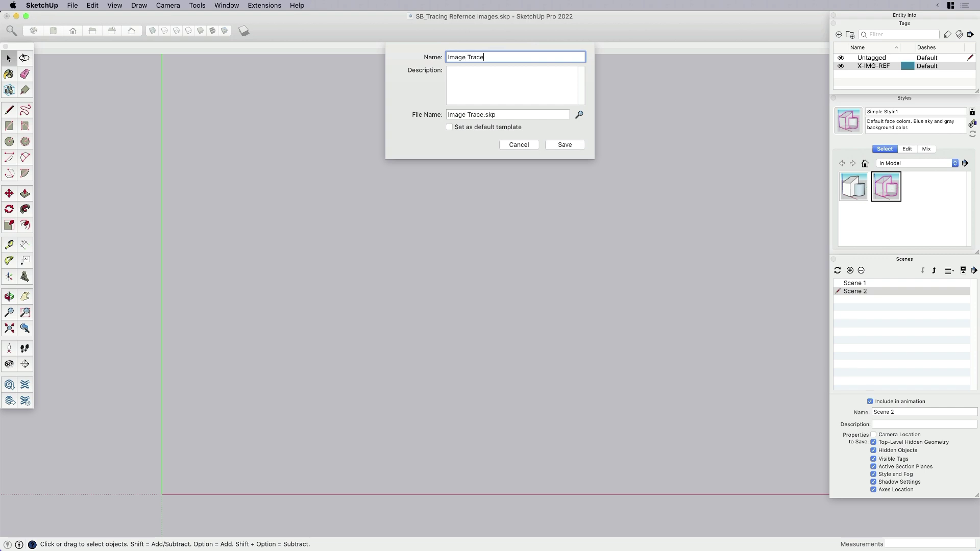
left_click(449, 127)
left_click(562, 145)
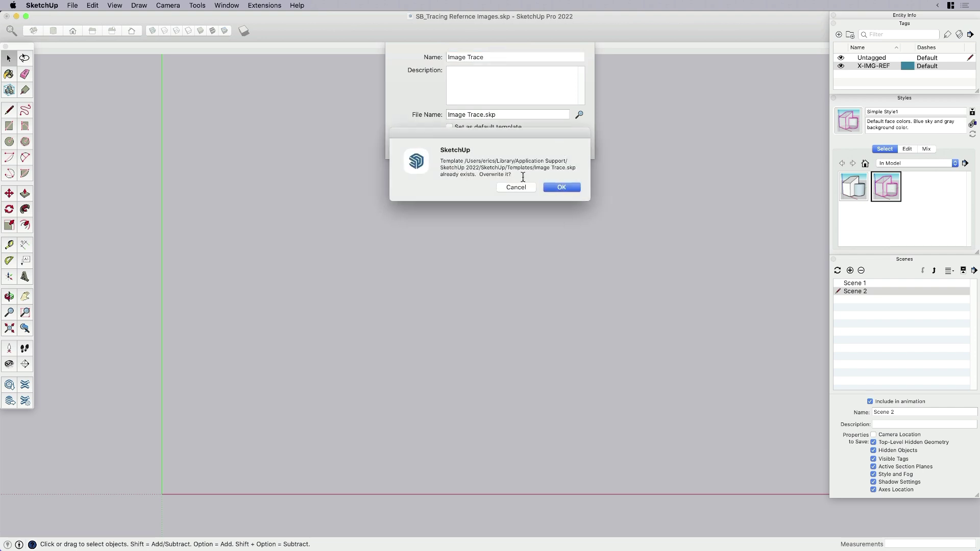
left_click(561, 187)
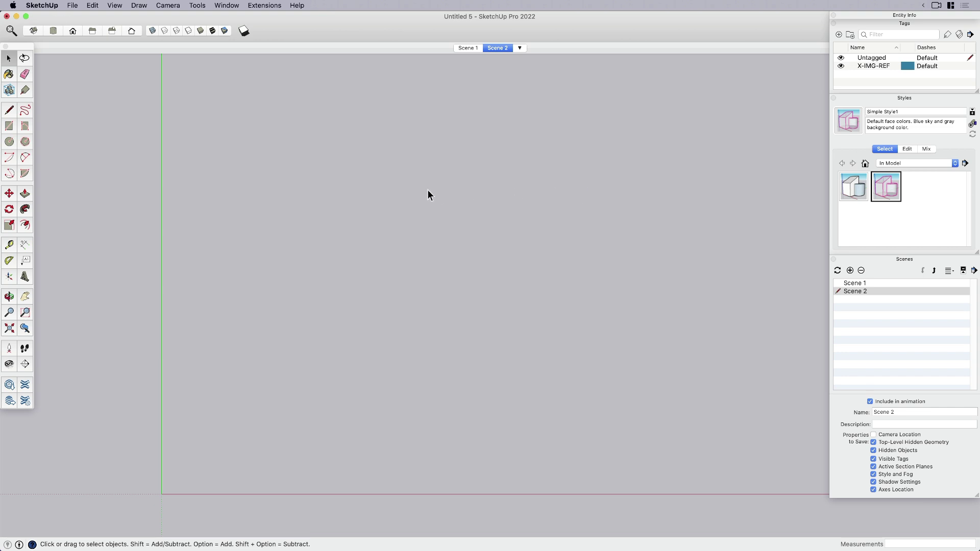
Start a new model from the custom Image Trace template.
left_click(74, 6)
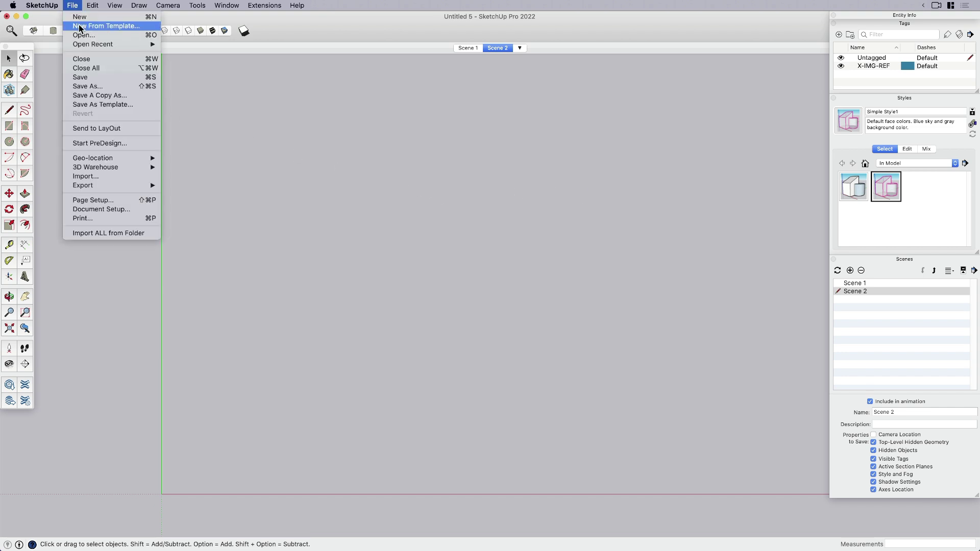
left_click(80, 27)
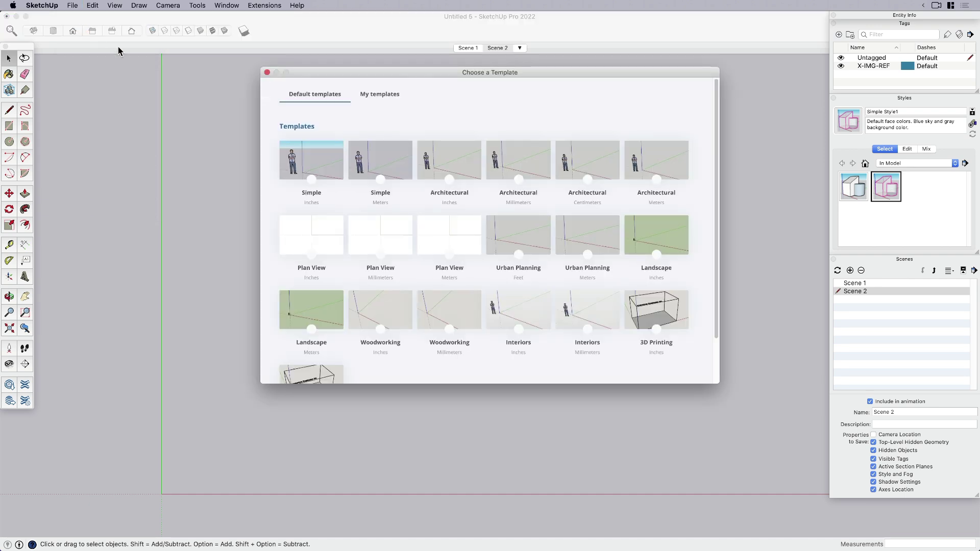
left_click(385, 99)
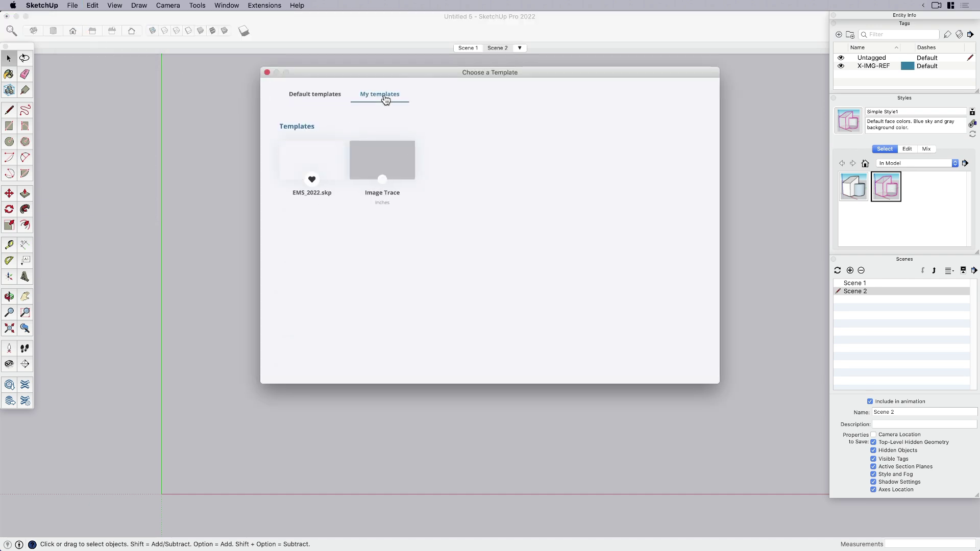
left_click(388, 164)
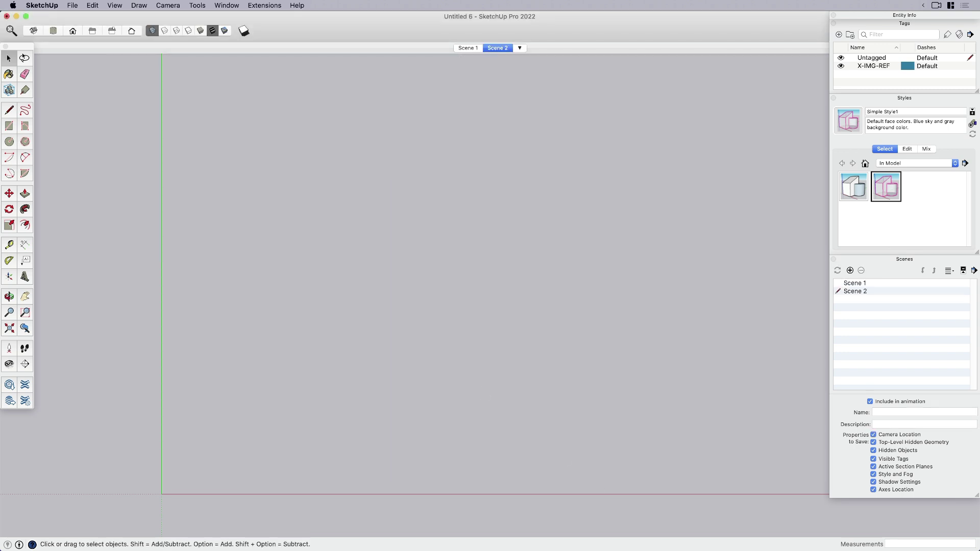
Import the hand-sketched house plan image and place it near the origin, about 85' 8" wide.
mouse_move(549, 496)
left_mouse_down()
mouse_move(209, 459)
mouse_move(184, 471)
left_mouse_up()
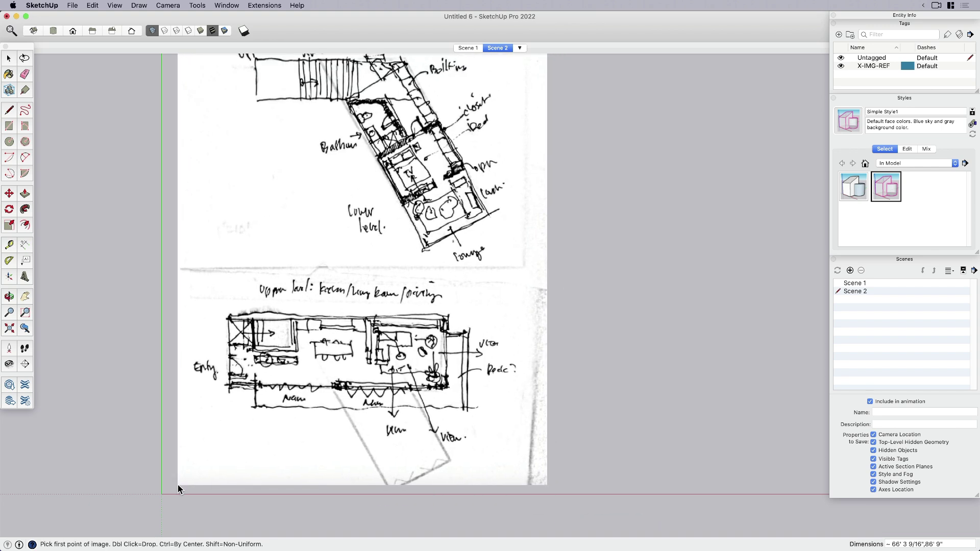
left_click(188, 481)
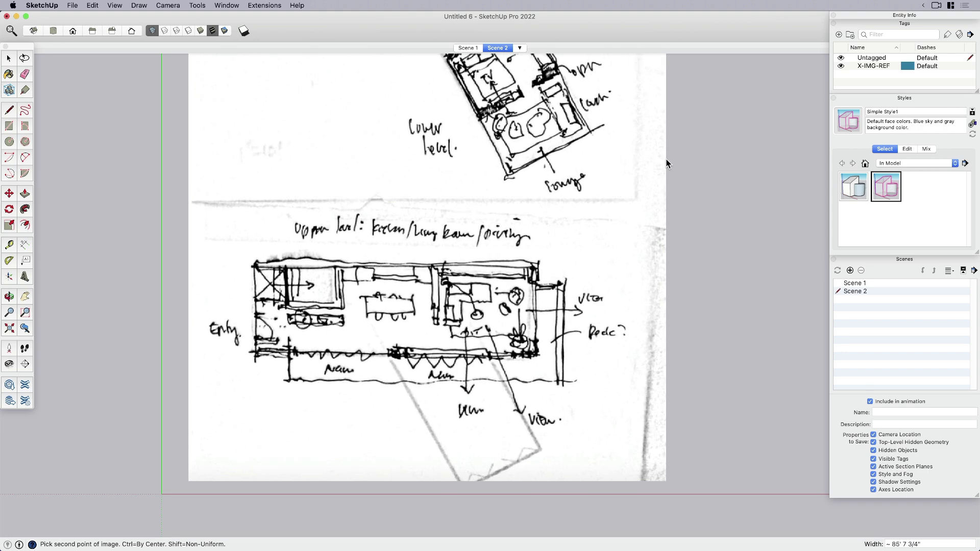
left_click(666, 164)
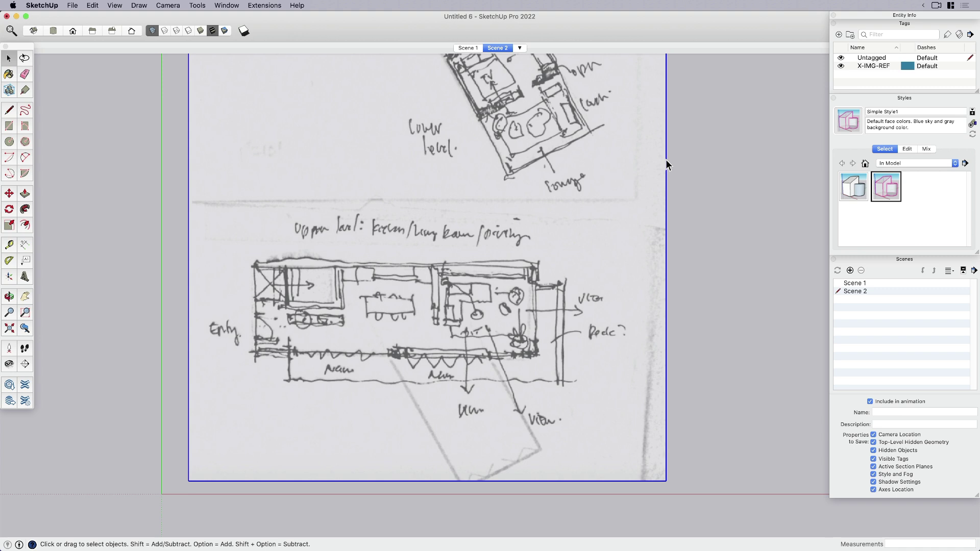
Assign the X-IMG-REF tag to the sketch image and switch to Scene 1 to check its visibility.
left_click(897, 18)
left_click(967, 48)
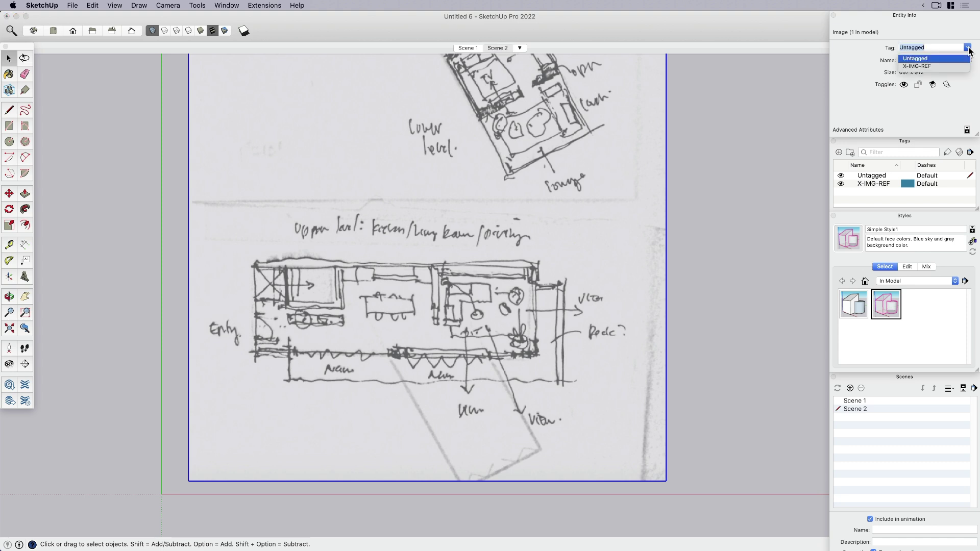
left_click(919, 67)
left_click(906, 16)
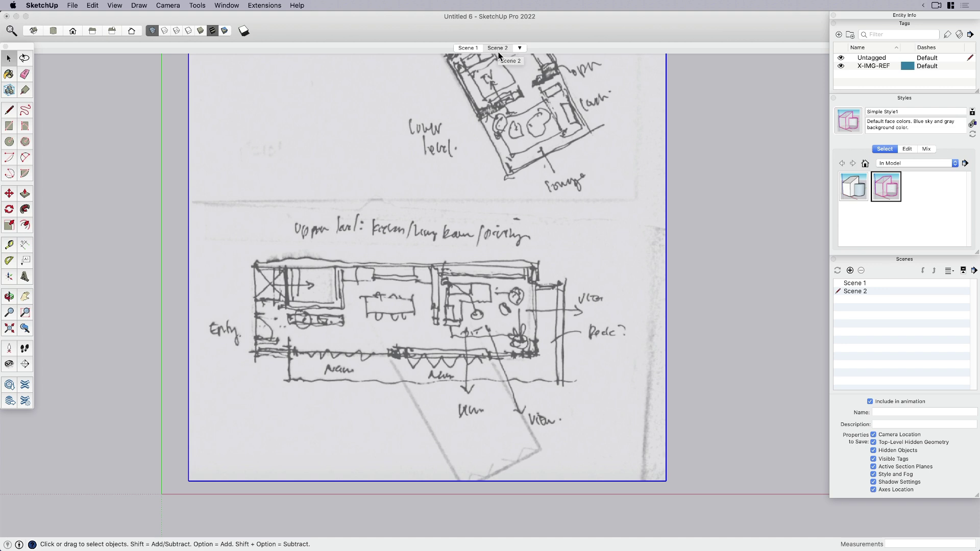
left_click(467, 48)
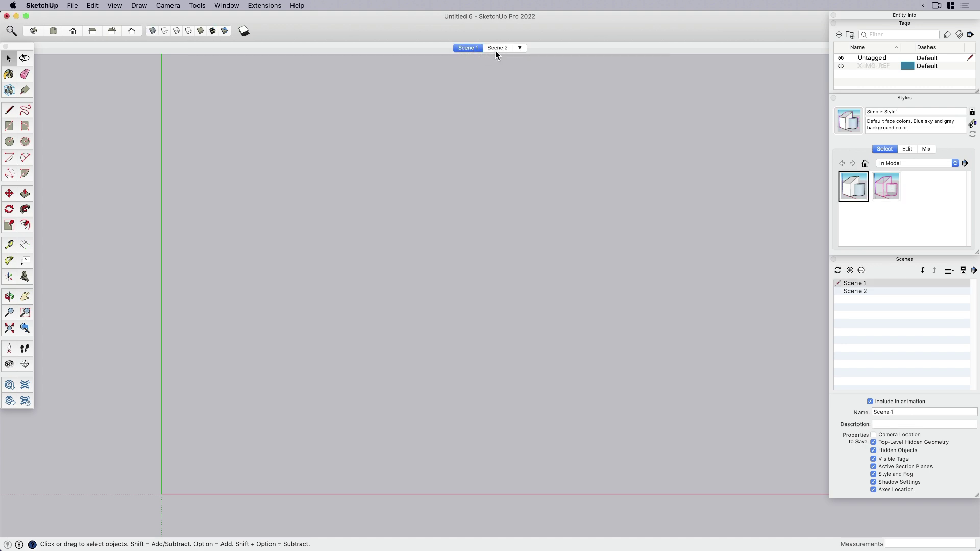
In Scene 2, draw a rectangle about 50' 4" by 16' 11" over the outline of the upper level plan.
left_click(501, 48)
key("r")
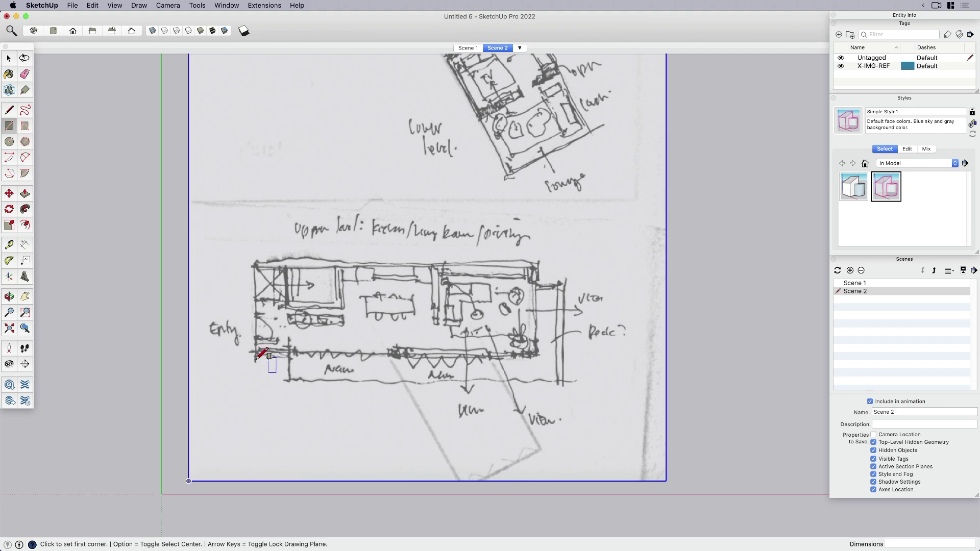
left_click(255, 357)
left_click(536, 264)
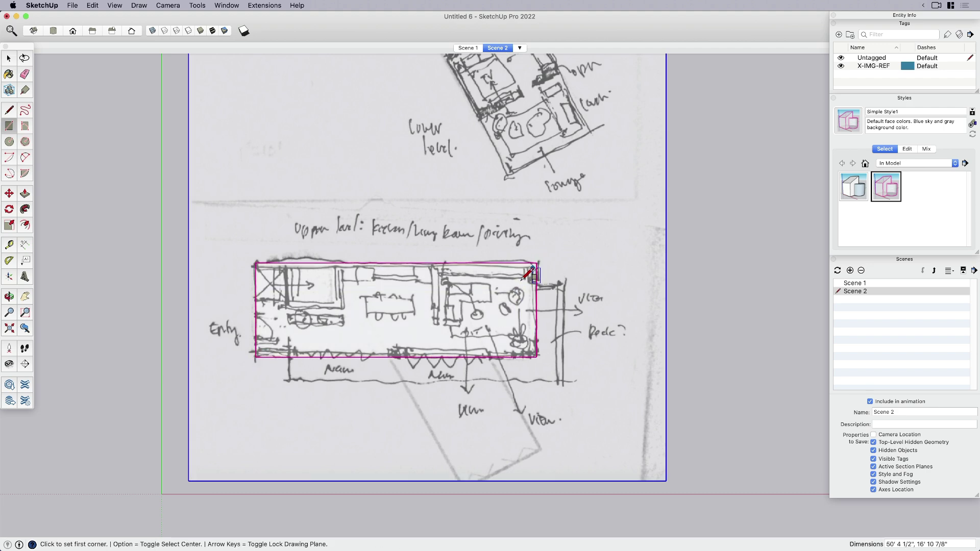
Draw rectangles over the upper level's dining table and over the vertical part of its sofa, the latter about 7' 2" by 2' 7".
scroll(368, 324, "up", 5)
left_click(365, 272)
left_click(449, 300)
left_click(507, 247)
left_click(532, 314)
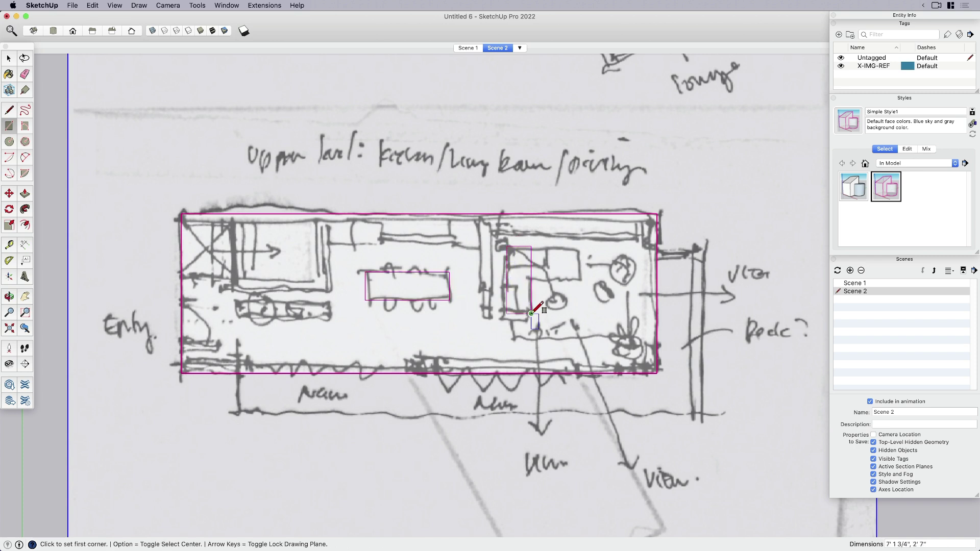
Try to draw a rectangle over the sofa's upper horizontal section, and view the tracing in Scene 1.
left_click(531, 280)
key("Escape")
left_click(531, 250)
left_click(580, 280)
type("3")
key("Return")
left_click(465, 47)
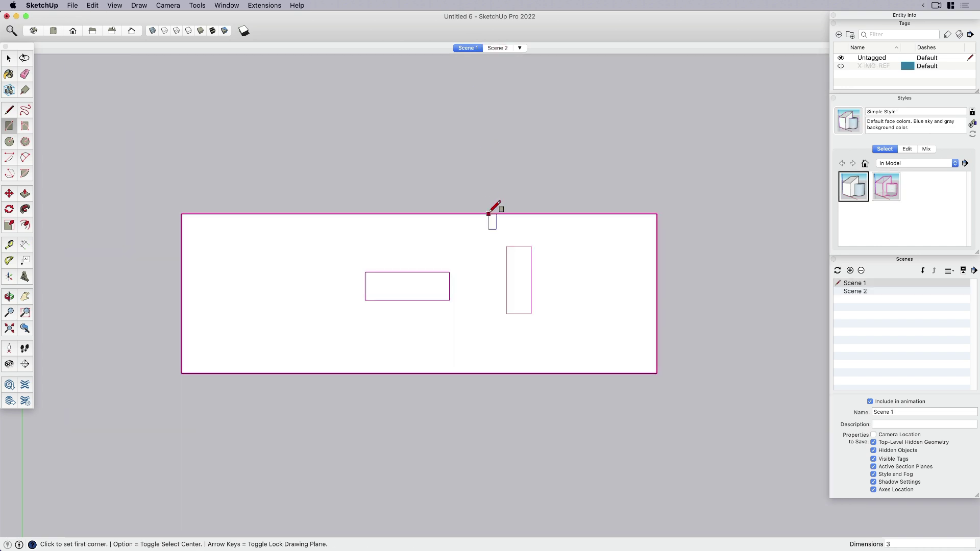